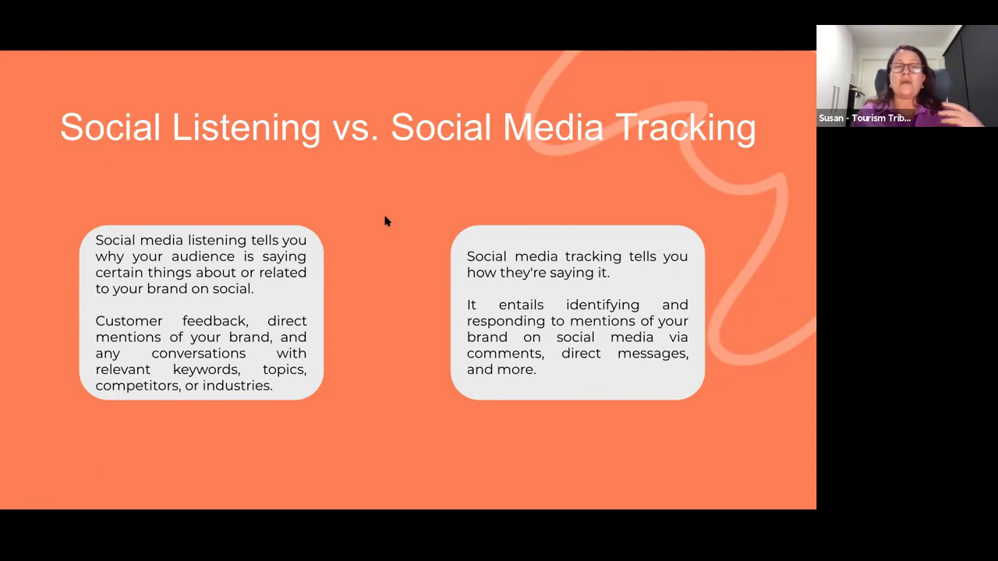
Advance past the WHO tool-list slide to slide 10, 'Let's have a look!', and exit full screen
{"action": "key", "text": "Right"}
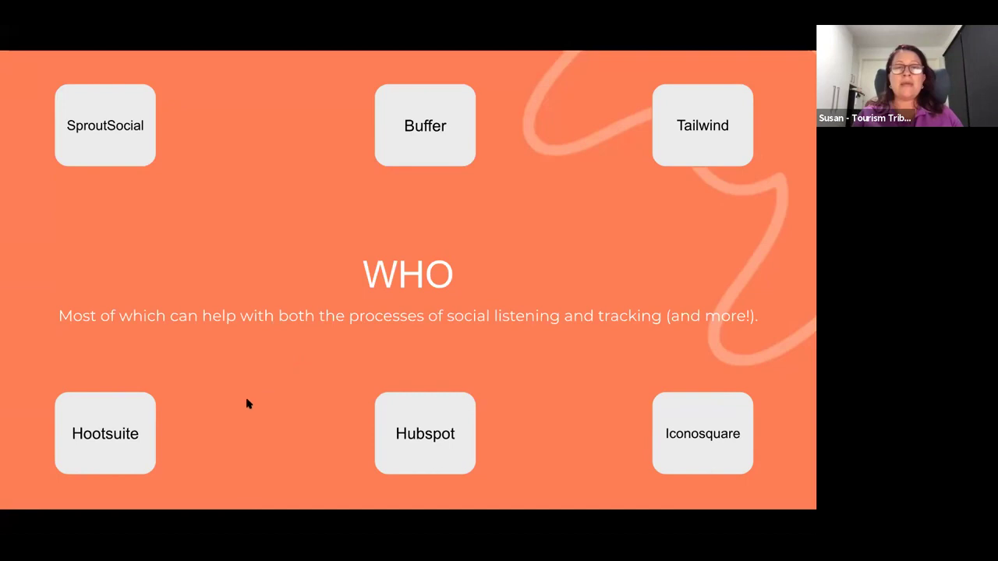
{"action": "left_click", "coordinate": [179, 485]}
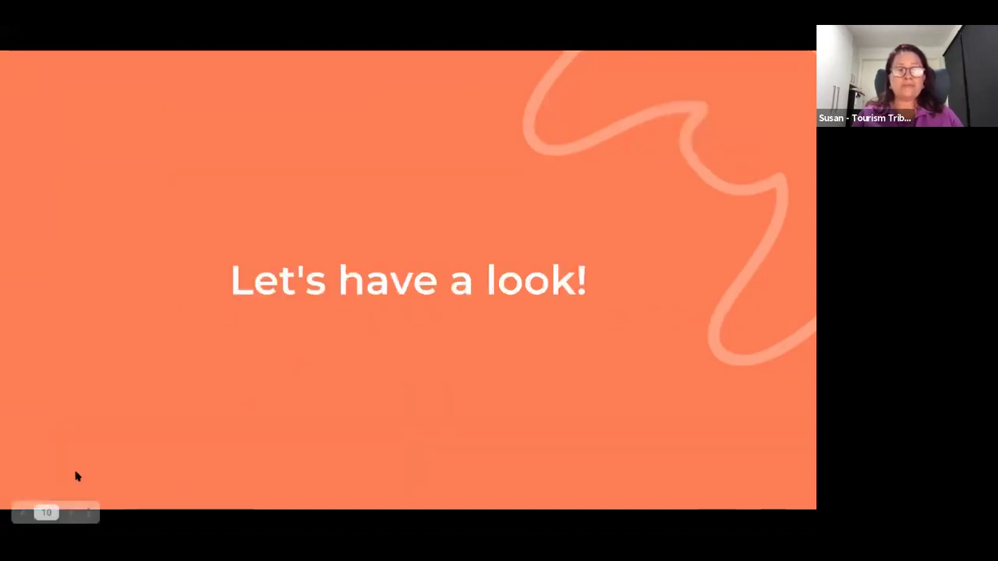
{"action": "left_click", "coordinate": [88, 513]}
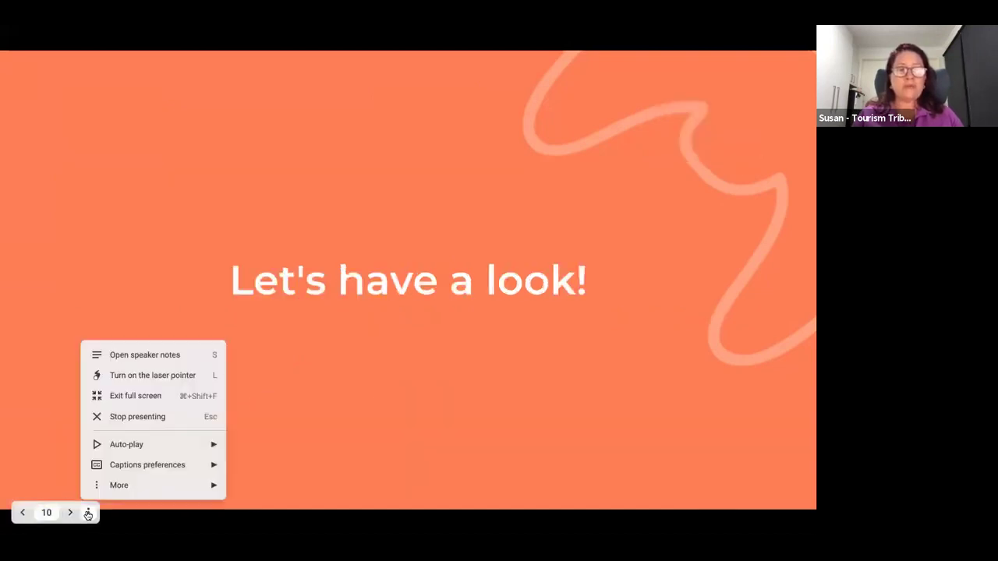
{"action": "left_click", "coordinate": [145, 400]}
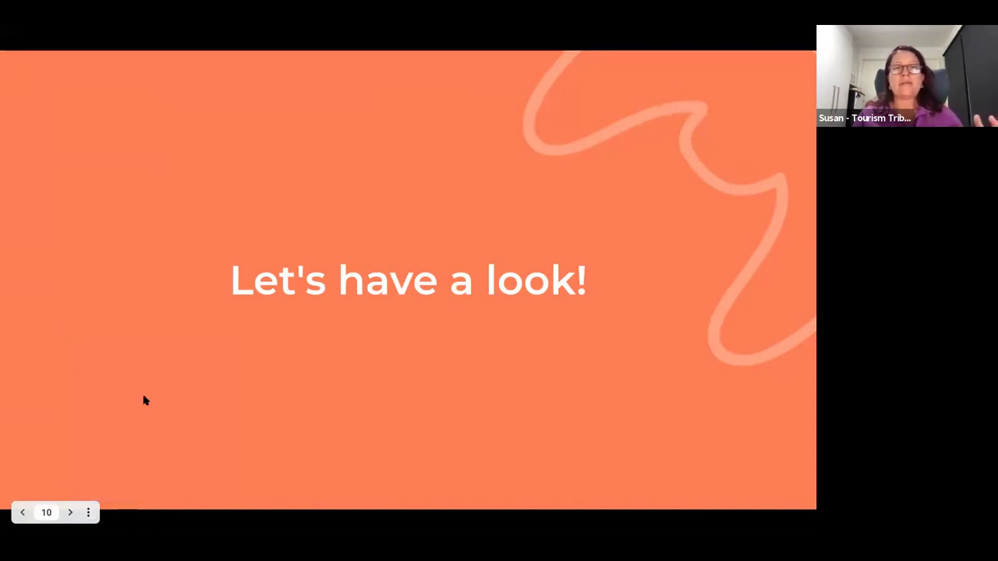
Switch to the Iconosquare Overview for February 2020: 31.8k followers, 215k impressions, 152.8k reach
{"action": "left_click", "coordinate": [247, 38]}
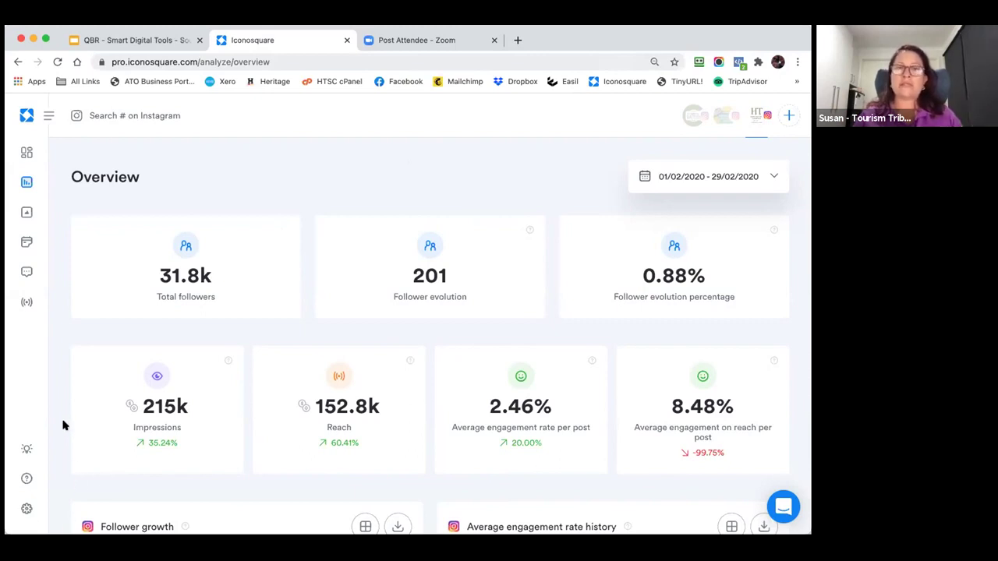
{"action": "mouse_move", "coordinate": [33, 521]}
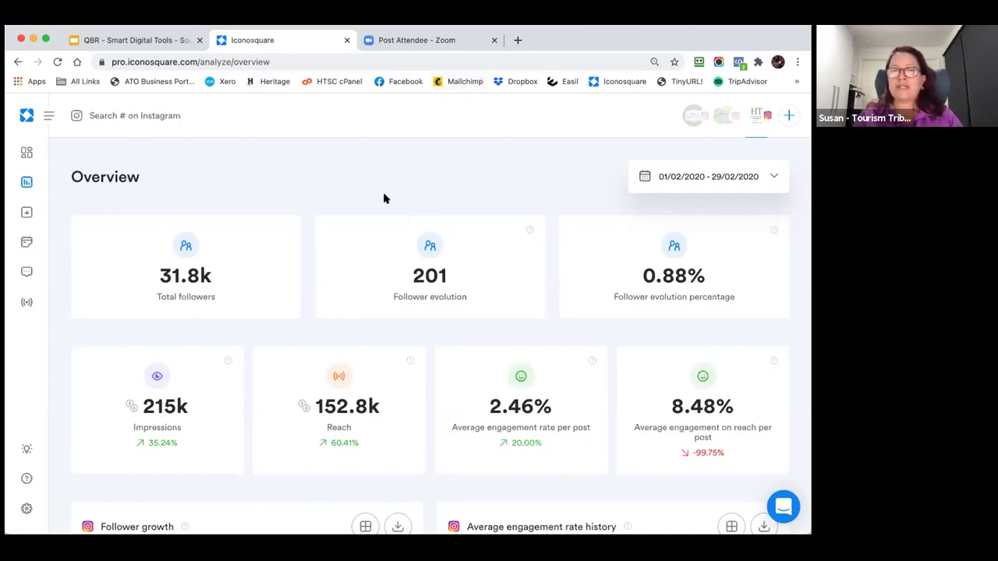
{"action": "scroll", "coordinate": [281, 316], "scroll_direction": "down", "scroll_amount": 4}
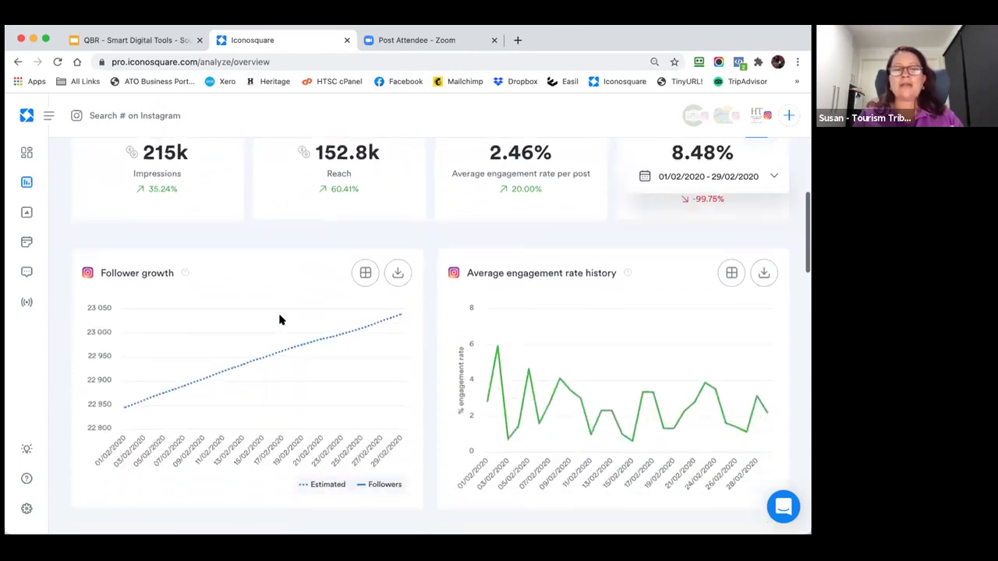
{"action": "scroll", "coordinate": [280, 319], "scroll_direction": "down", "scroll_amount": 1}
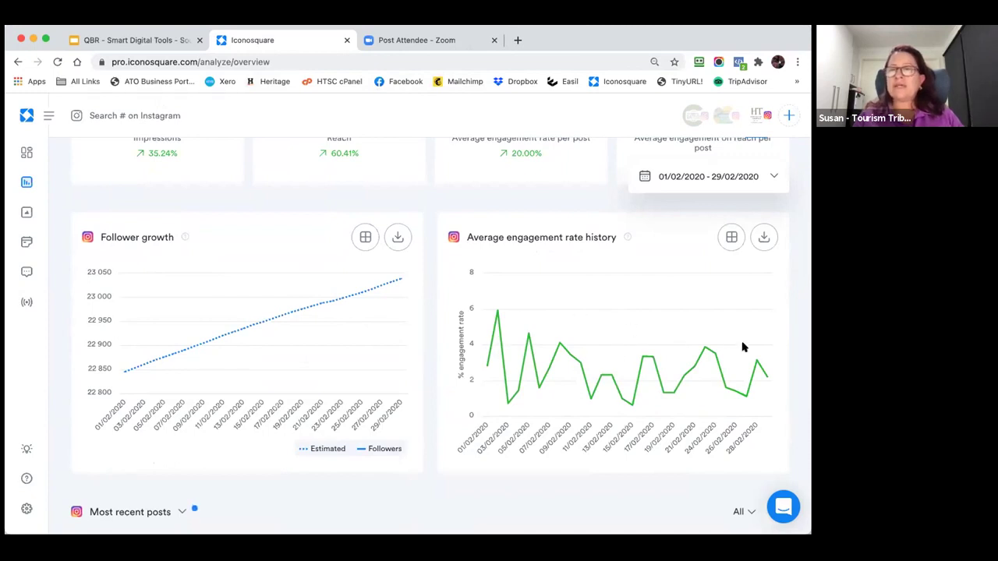
{"action": "scroll", "coordinate": [469, 348], "scroll_direction": "down", "scroll_amount": 5}
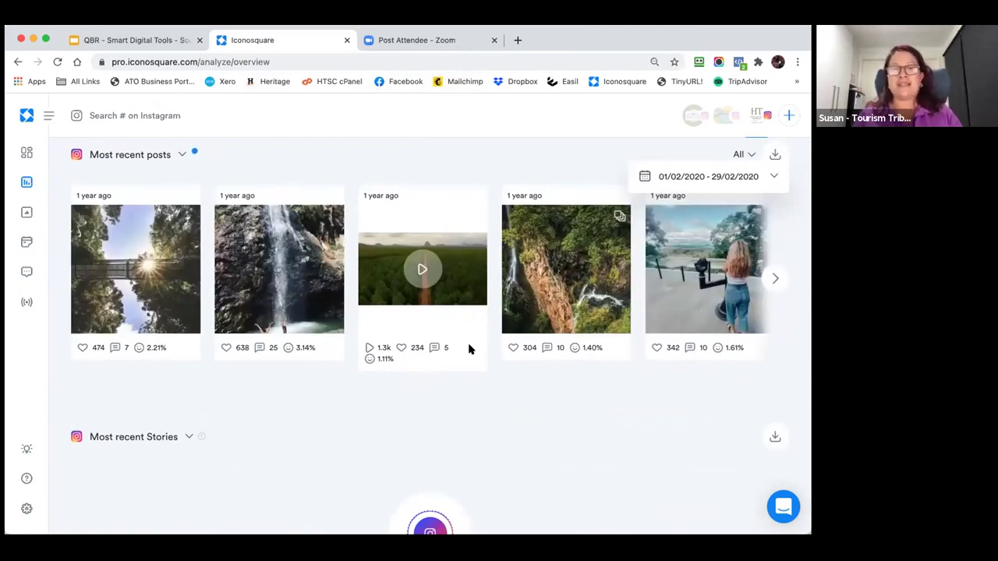
{"action": "scroll", "coordinate": [311, 399], "scroll_direction": "down", "scroll_amount": 1}
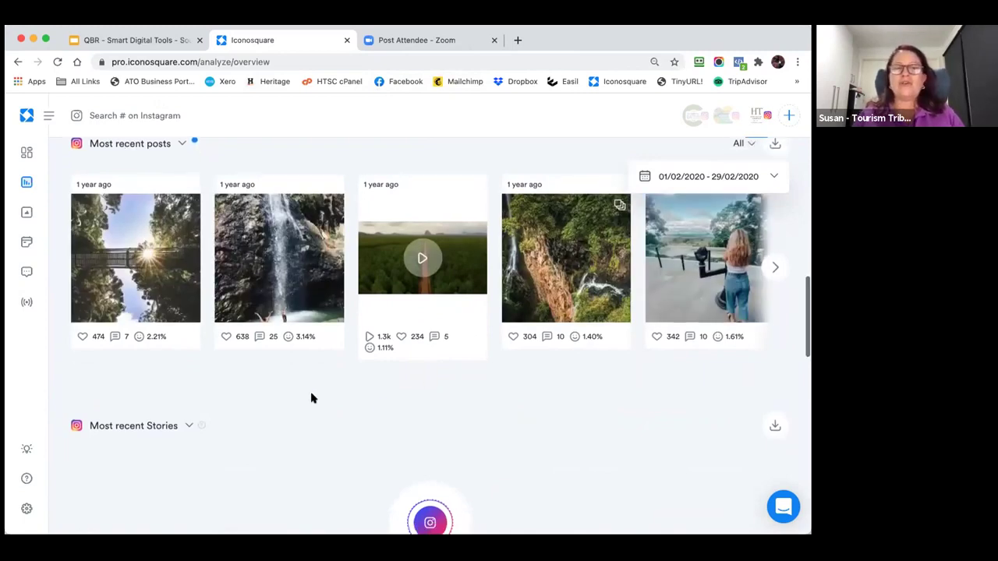
{"action": "scroll", "coordinate": [310, 398], "scroll_direction": "up", "scroll_amount": 3}
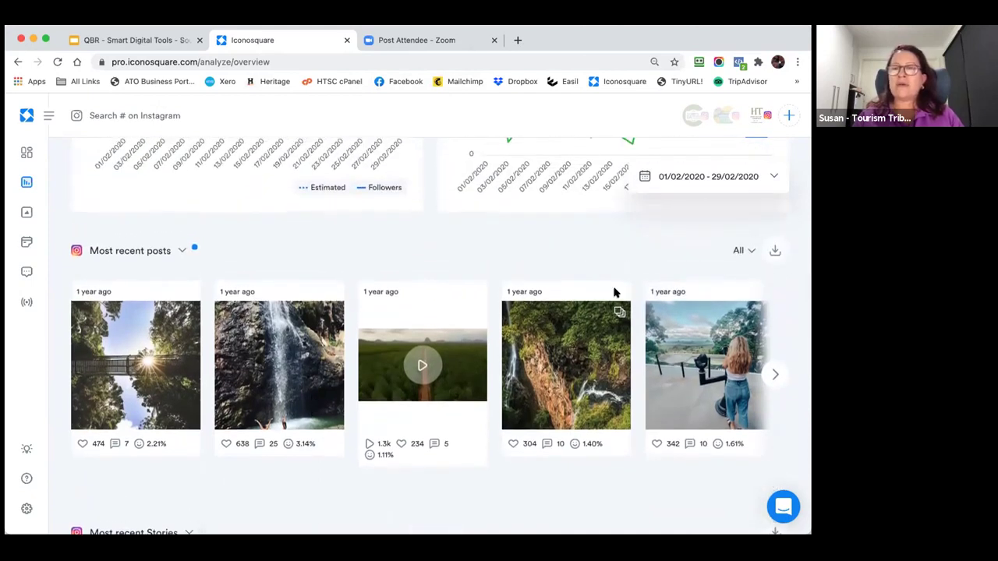
{"action": "scroll", "coordinate": [626, 267], "scroll_direction": "up", "scroll_amount": 8}
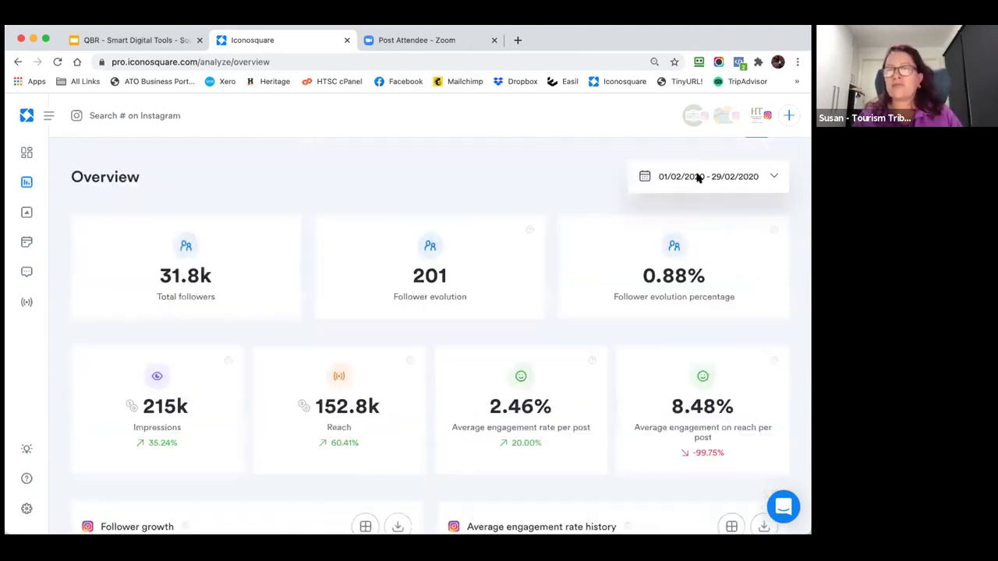
Set the date range to Last 30 days (16/02/2021–17/03/2021), compared against the previous period
{"action": "left_click", "coordinate": [772, 175]}
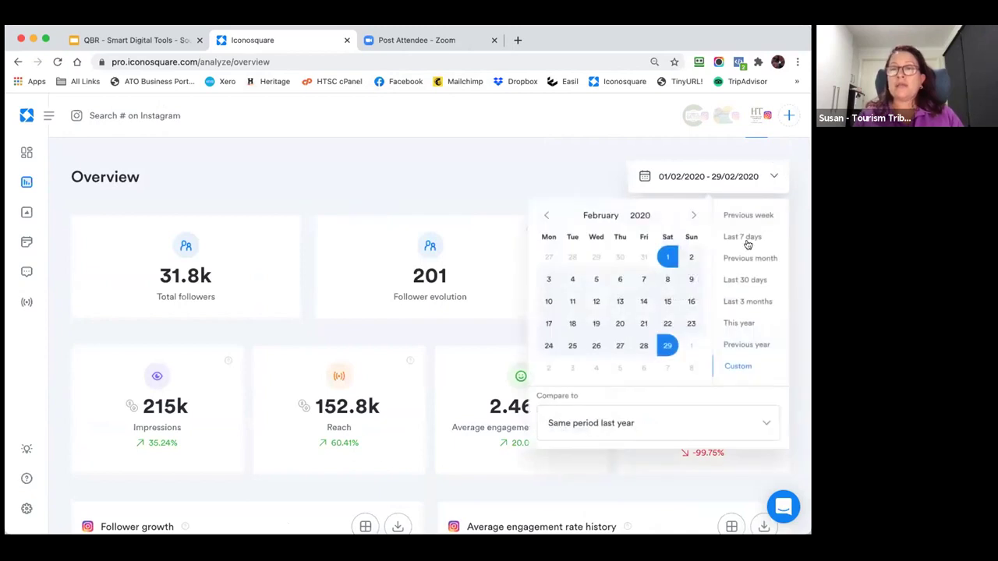
{"action": "left_click", "coordinate": [749, 281]}
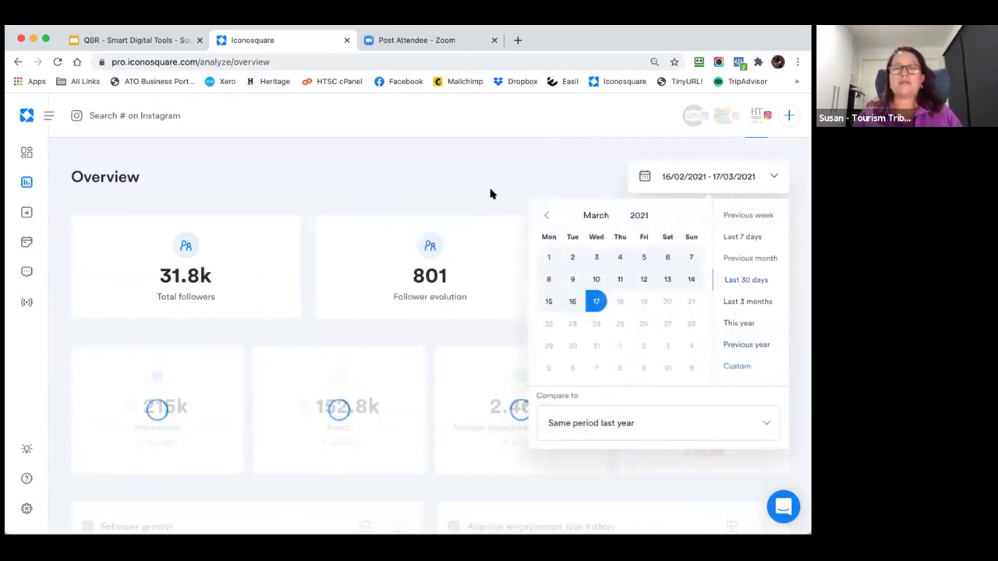
{"action": "left_click", "coordinate": [567, 188]}
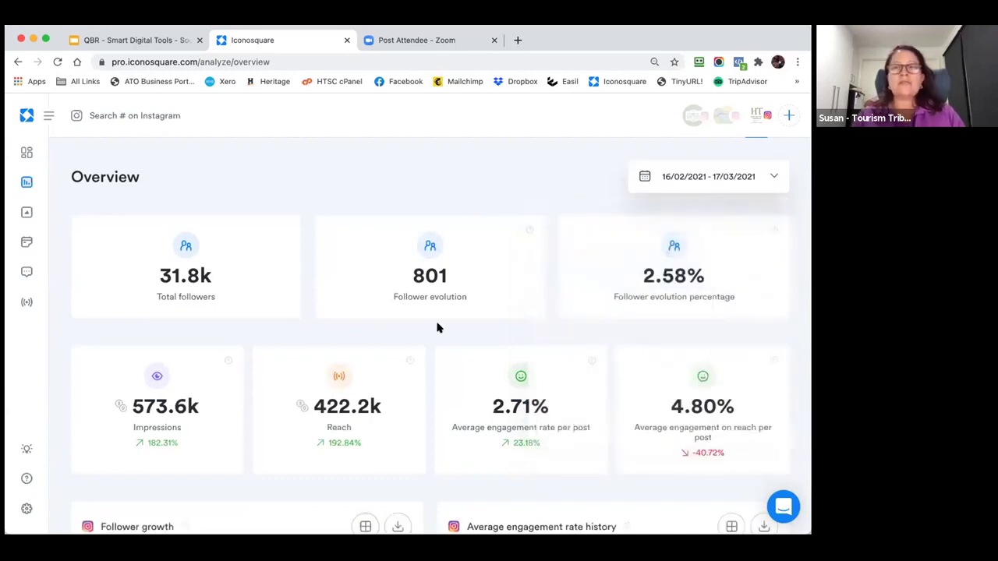
{"action": "left_click", "coordinate": [763, 177]}
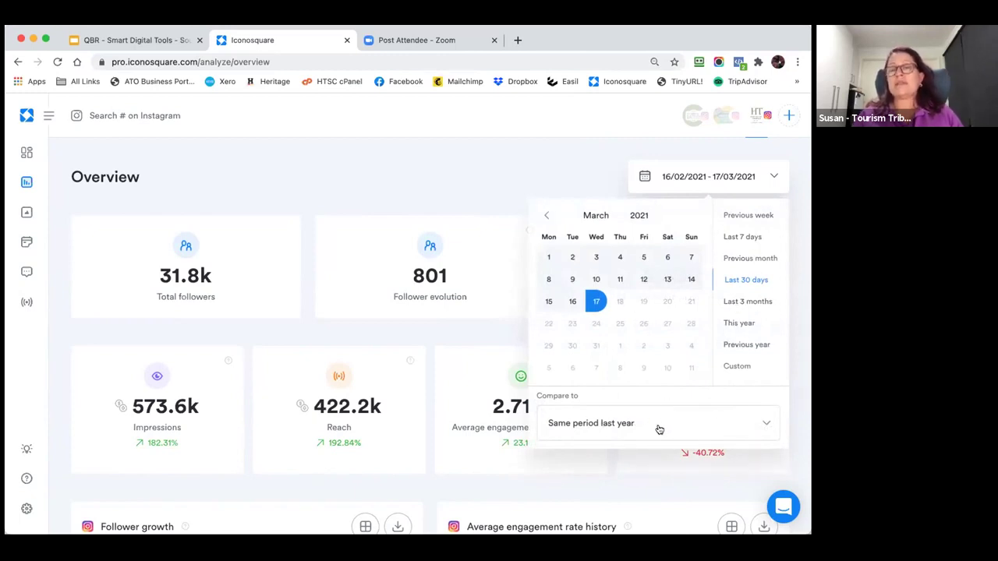
{"action": "left_click", "coordinate": [762, 421]}
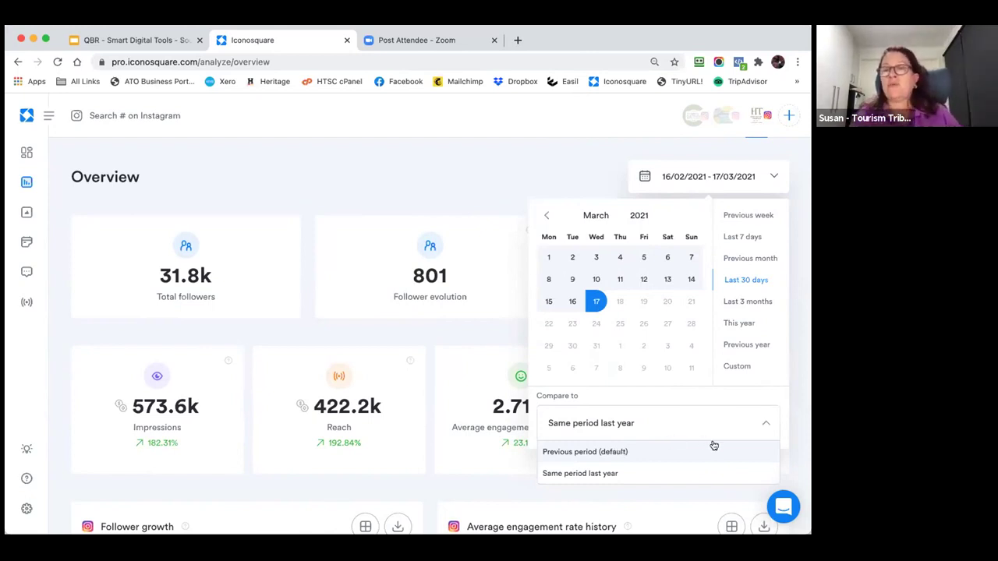
{"action": "left_click", "coordinate": [612, 452]}
{"action": "left_click", "coordinate": [245, 215]}
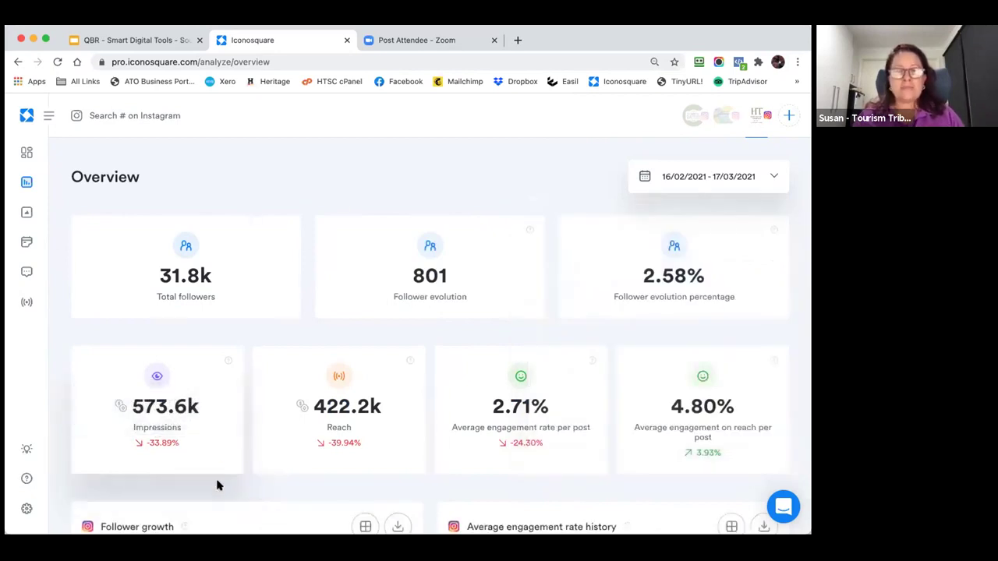
Scroll through the 30-day Overview's follower evolution (801) and 2.71% average engagement per post
{"action": "scroll", "coordinate": [218, 485], "scroll_direction": "down", "scroll_amount": 2}
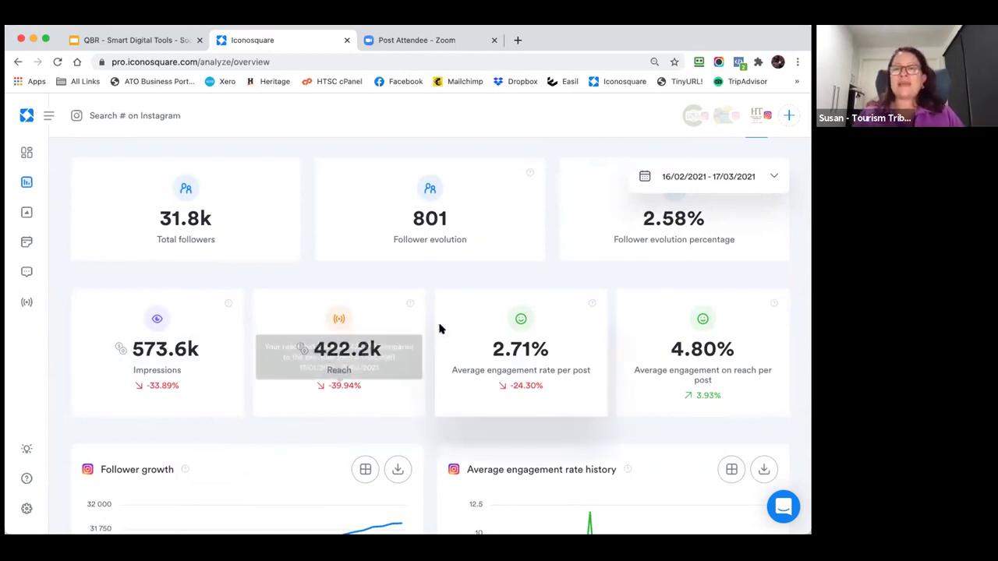
{"action": "scroll", "coordinate": [439, 328], "scroll_direction": "down", "scroll_amount": 5}
{"action": "scroll", "coordinate": [439, 328], "scroll_direction": "down", "scroll_amount": 10}
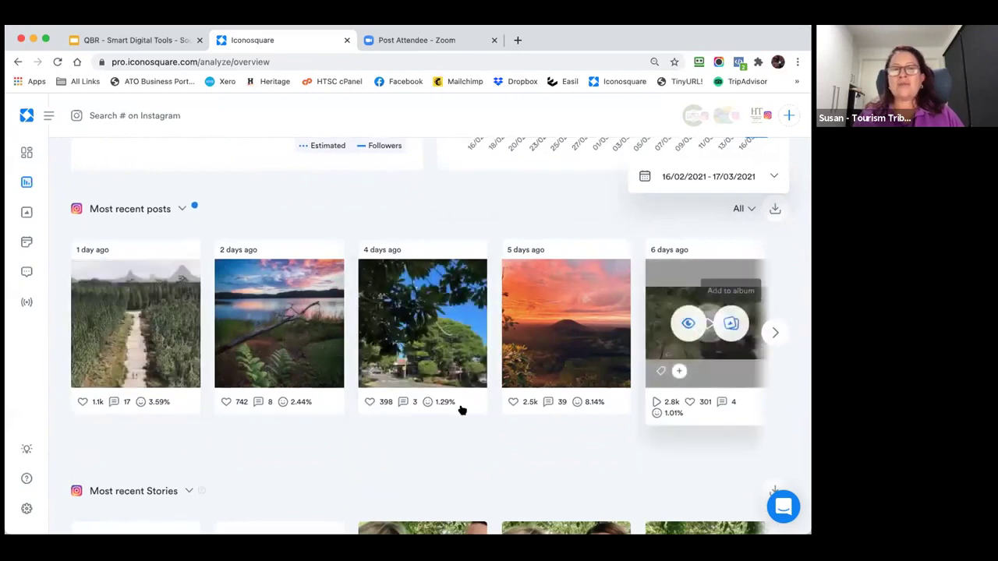
{"action": "scroll", "coordinate": [339, 445], "scroll_direction": "down", "scroll_amount": 10}
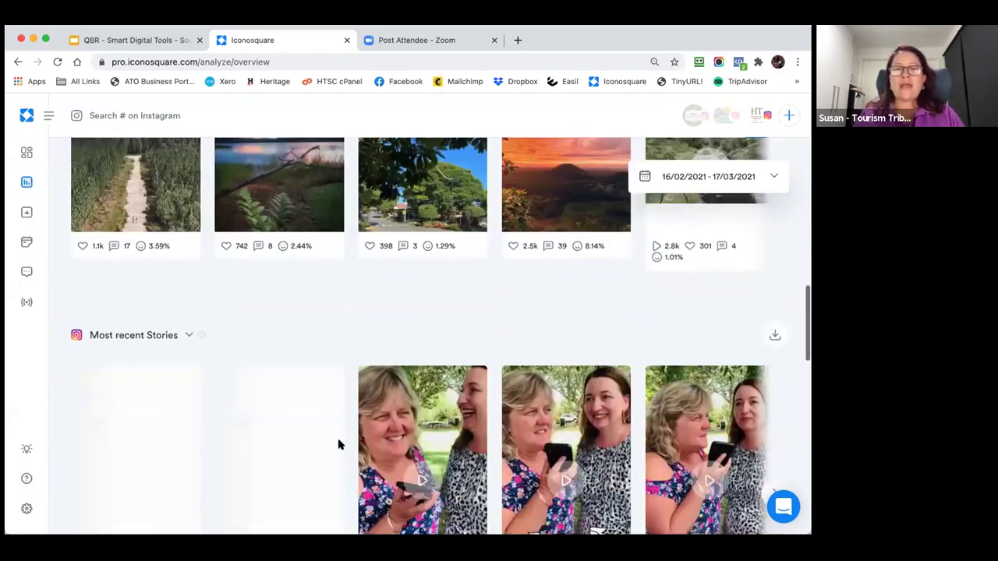
{"action": "scroll", "coordinate": [339, 444], "scroll_direction": "down", "scroll_amount": 12}
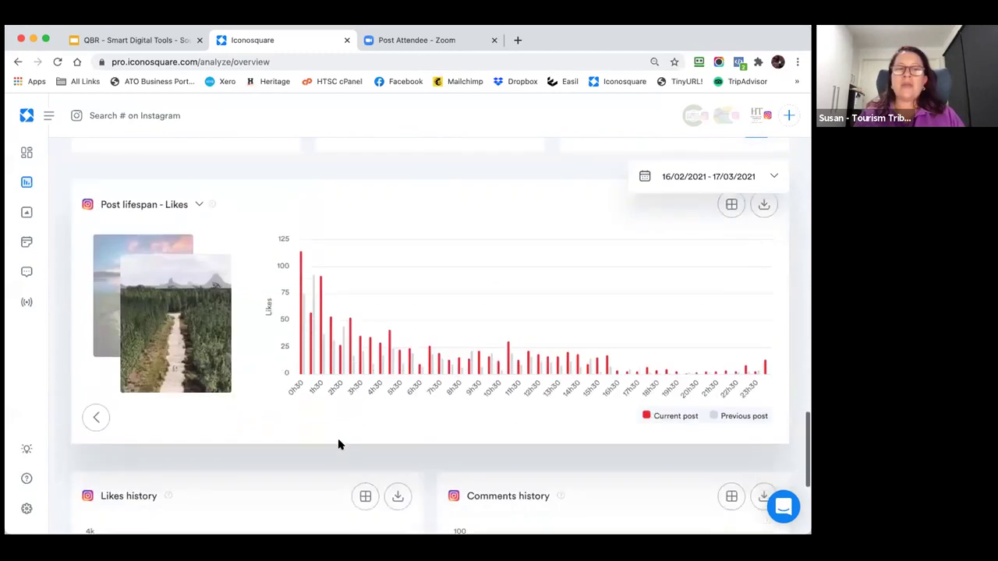
{"action": "scroll", "coordinate": [406, 439], "scroll_direction": "down", "scroll_amount": 7}
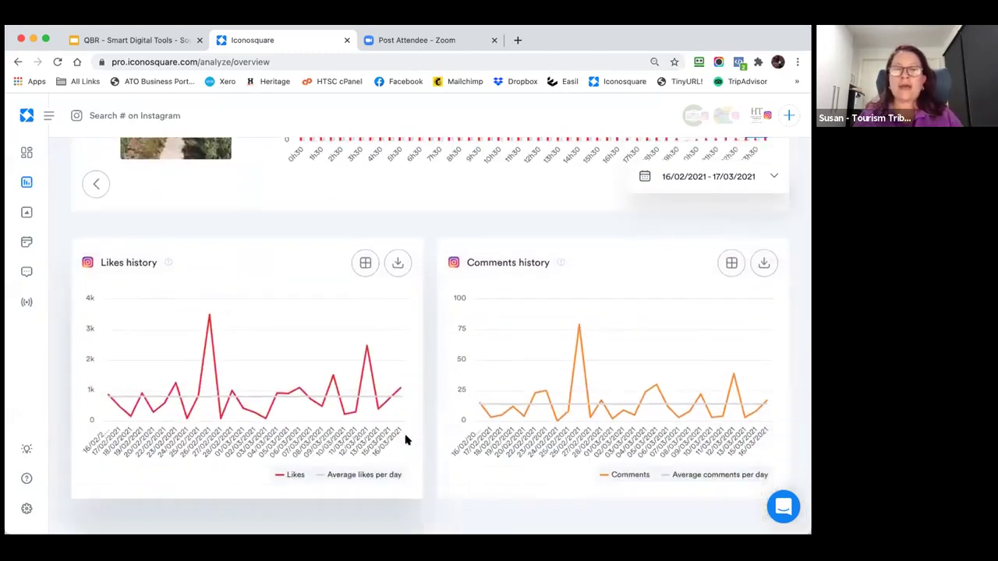
{"action": "scroll", "coordinate": [406, 439], "scroll_direction": "up", "scroll_amount": 20}
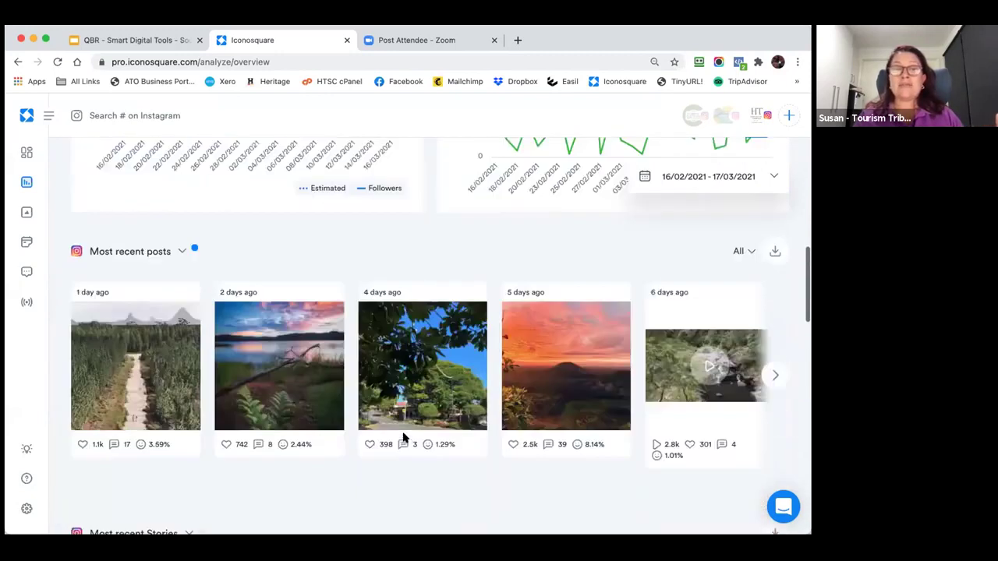
{"action": "scroll", "coordinate": [403, 438], "scroll_direction": "up", "scroll_amount": 10}
{"action": "mouse_move", "coordinate": [26, 182]}
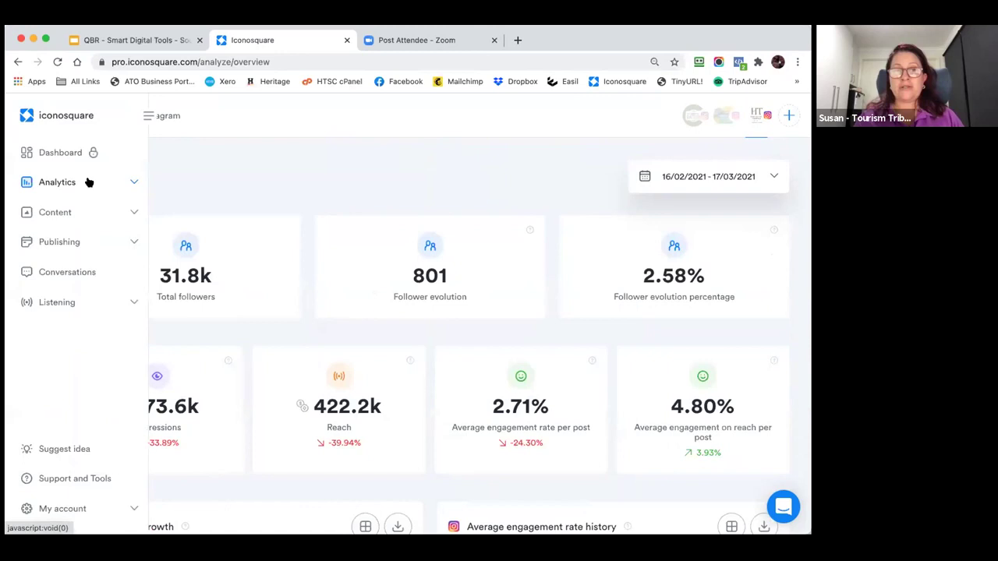
Open Analytics > Engagement to see 21.7k likes and 383 comments received
{"action": "left_click", "coordinate": [131, 182]}
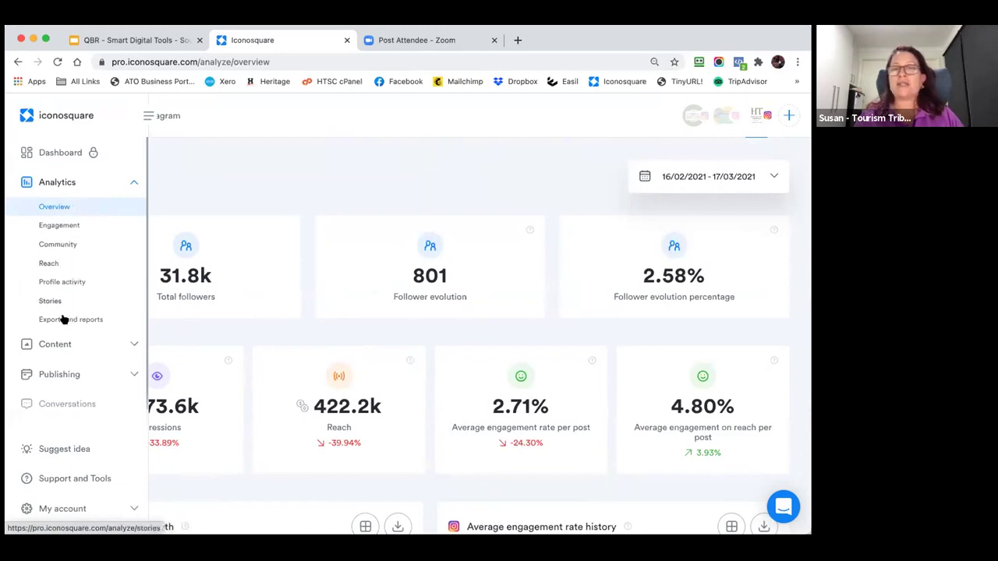
{"action": "left_click", "coordinate": [67, 228]}
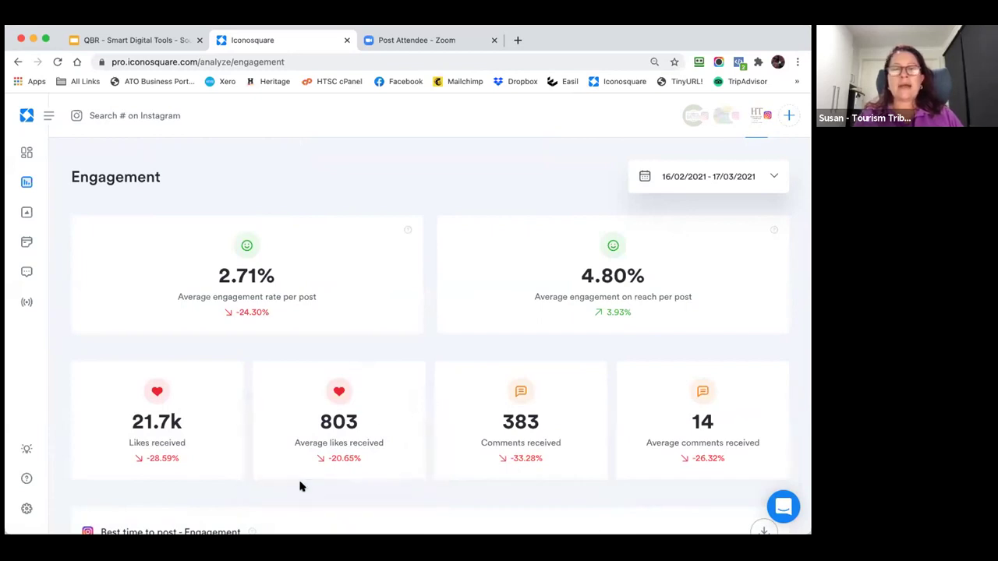
{"action": "scroll", "coordinate": [344, 413], "scroll_direction": "down", "scroll_amount": 3}
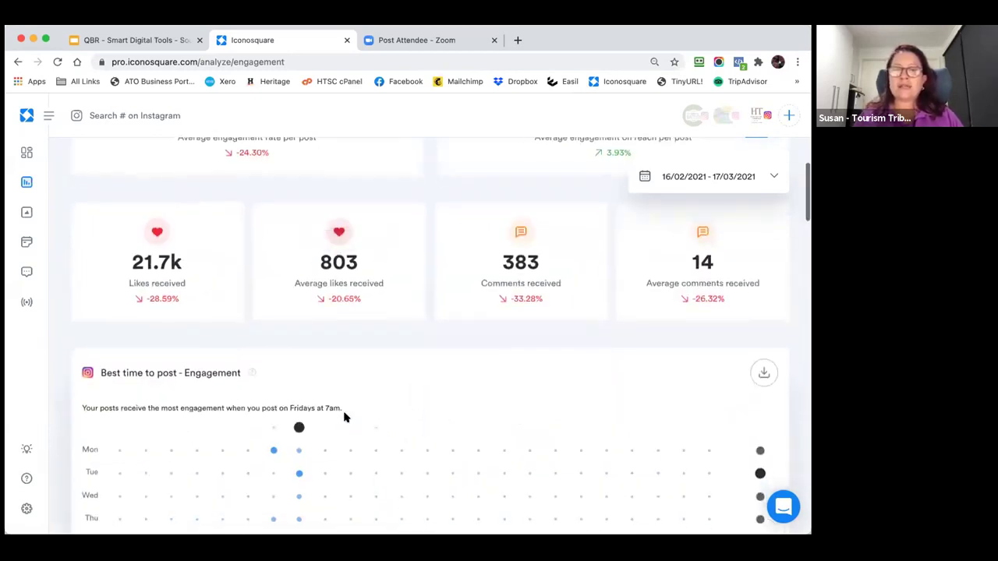
{"action": "scroll", "coordinate": [344, 417], "scroll_direction": "down", "scroll_amount": 5}
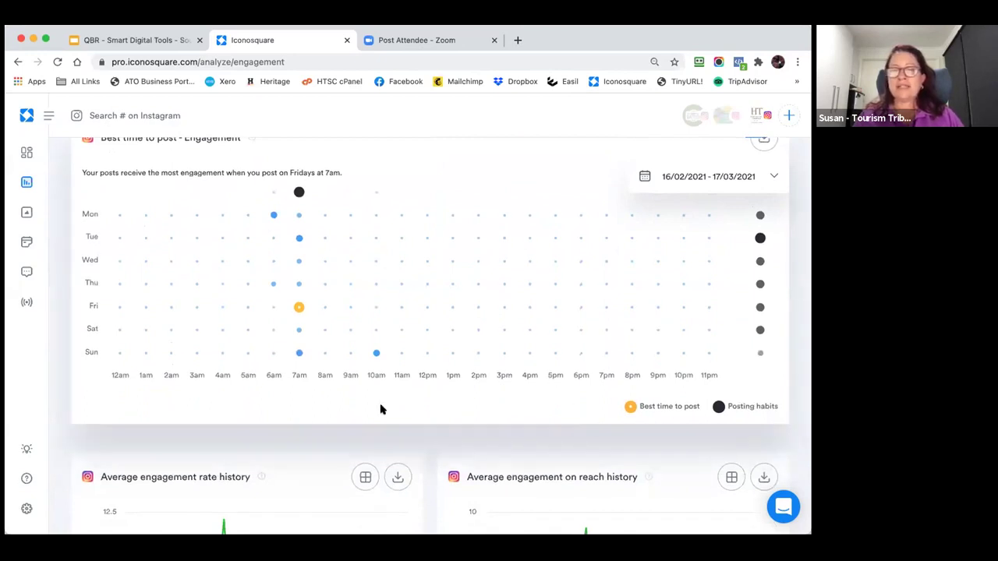
{"action": "scroll", "coordinate": [381, 409], "scroll_direction": "down", "scroll_amount": 6}
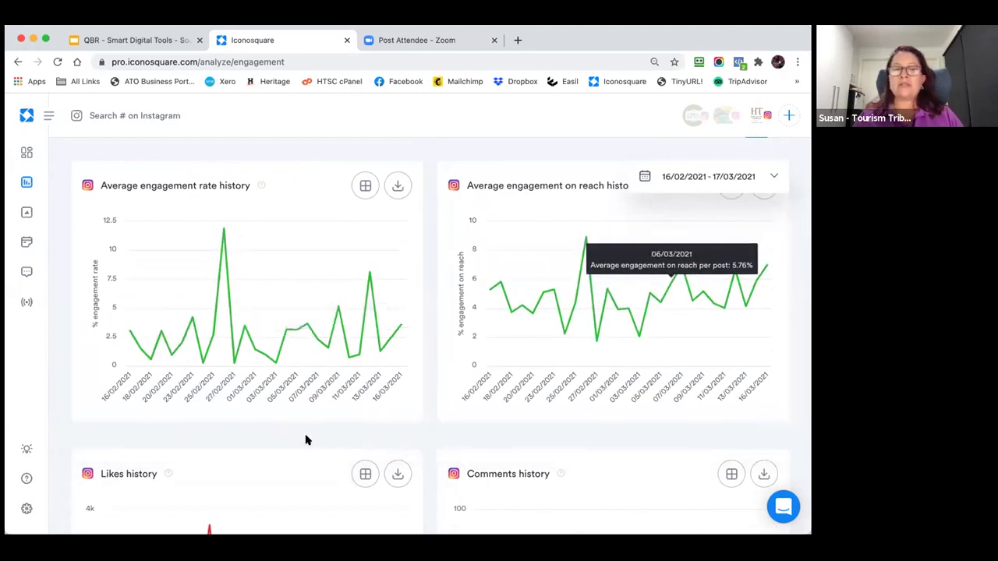
{"action": "scroll", "coordinate": [305, 440], "scroll_direction": "down", "scroll_amount": 6}
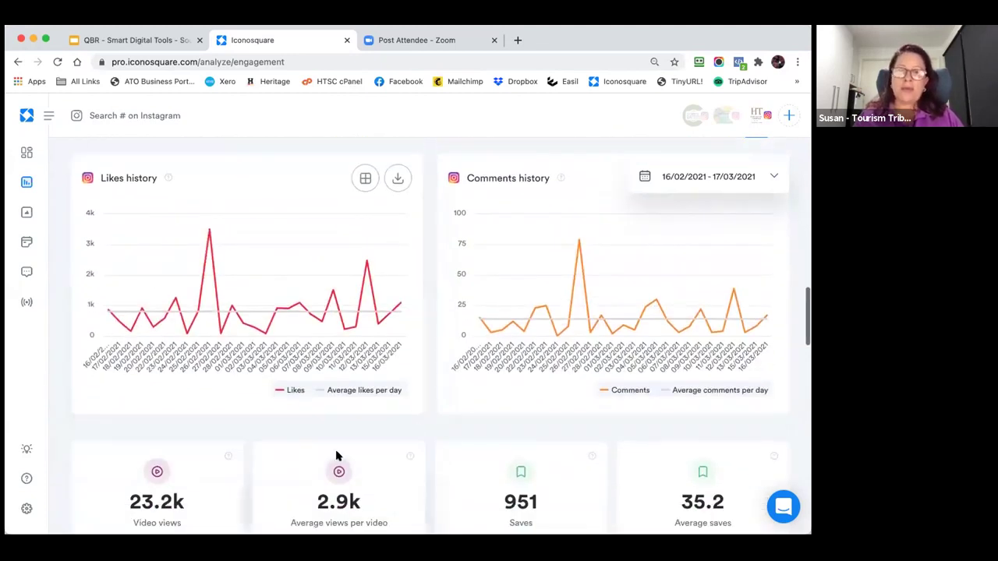
{"action": "scroll", "coordinate": [336, 456], "scroll_direction": "down", "scroll_amount": 3}
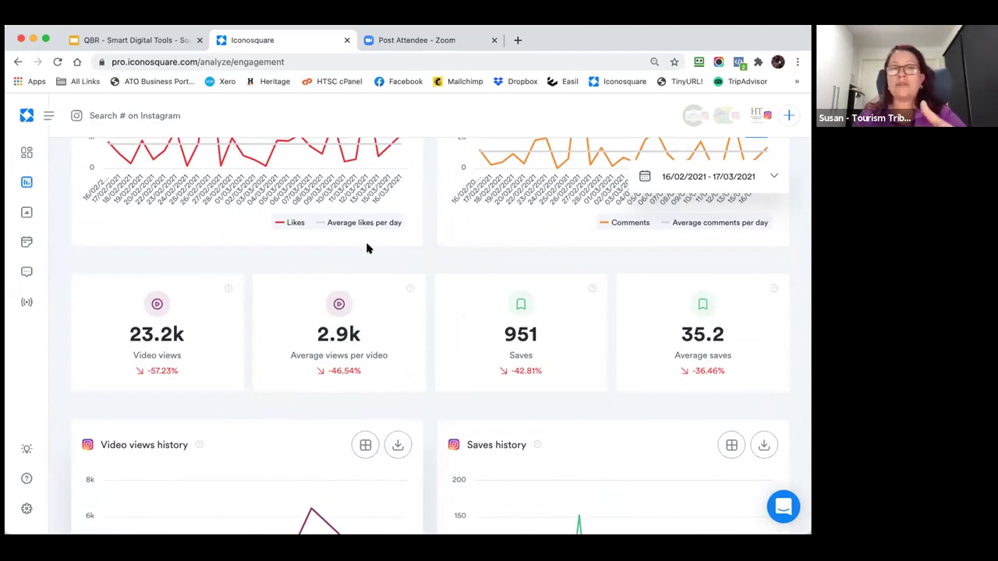
{"action": "scroll", "coordinate": [367, 247], "scroll_direction": "up", "scroll_amount": 10}
{"action": "scroll", "coordinate": [367, 247], "scroll_direction": "up", "scroll_amount": 5}
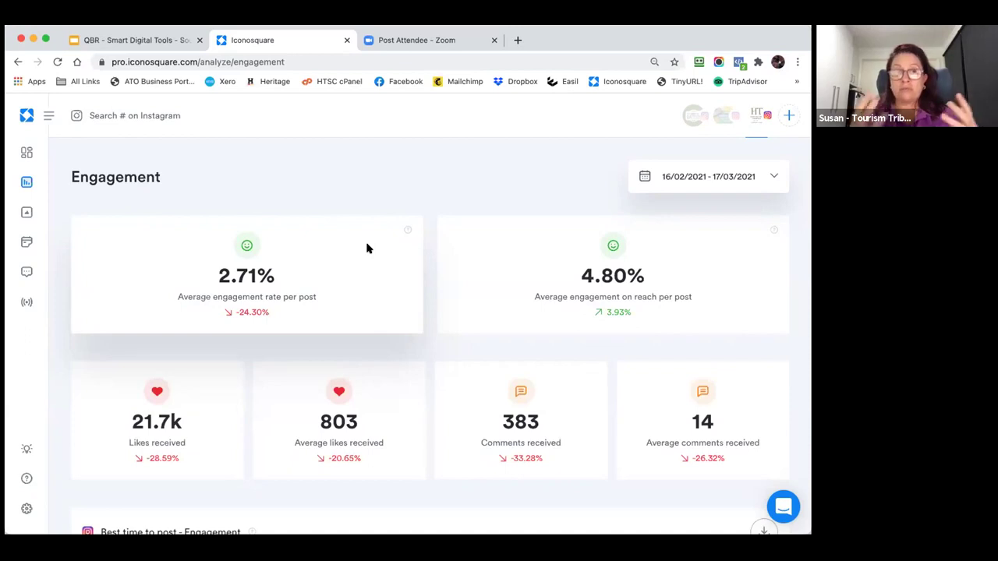
Open Content > Posts and Stories and scroll the posts grid with per-post likes and engagement
{"action": "mouse_move", "coordinate": [43, 179]}
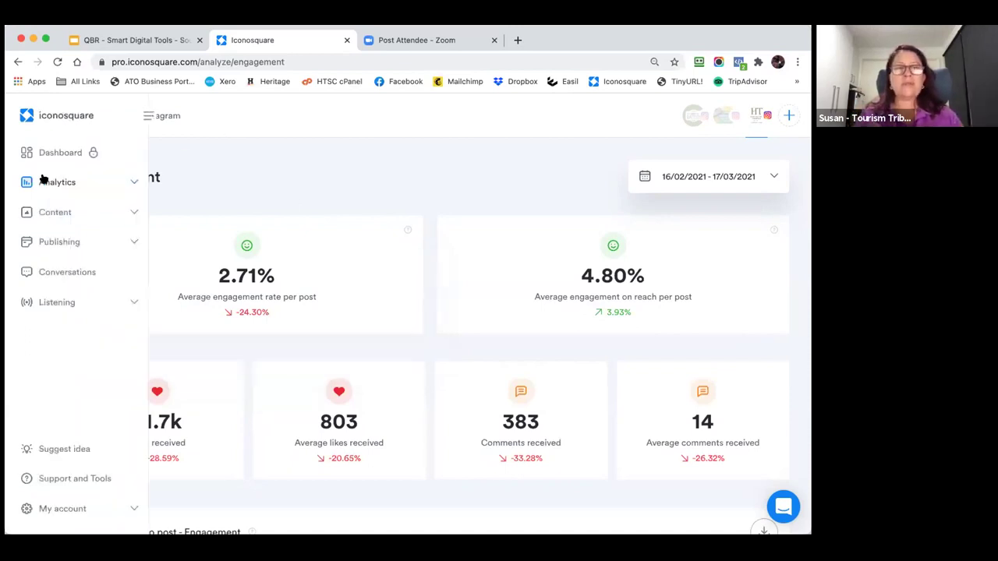
{"action": "left_click", "coordinate": [66, 213]}
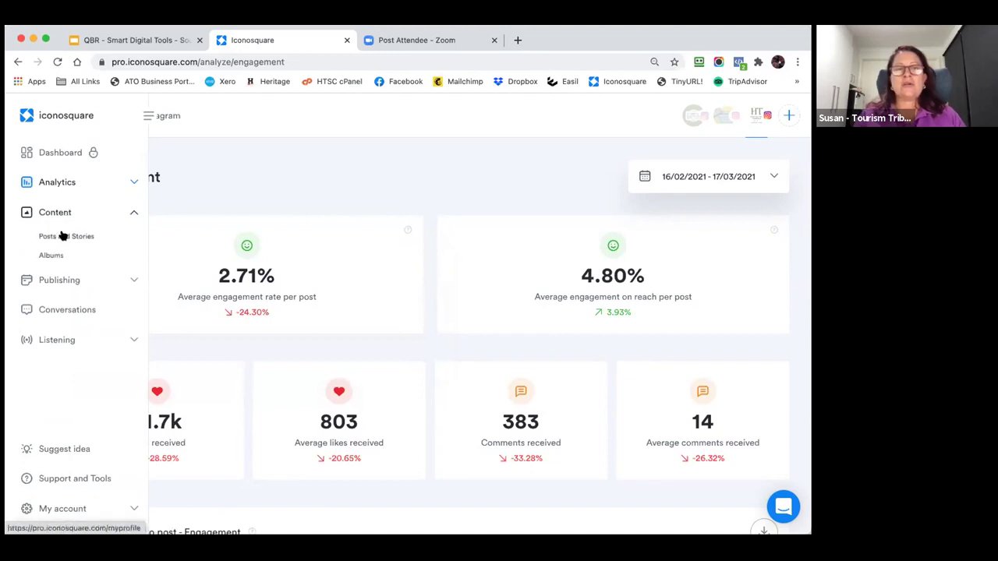
{"action": "left_click", "coordinate": [63, 235]}
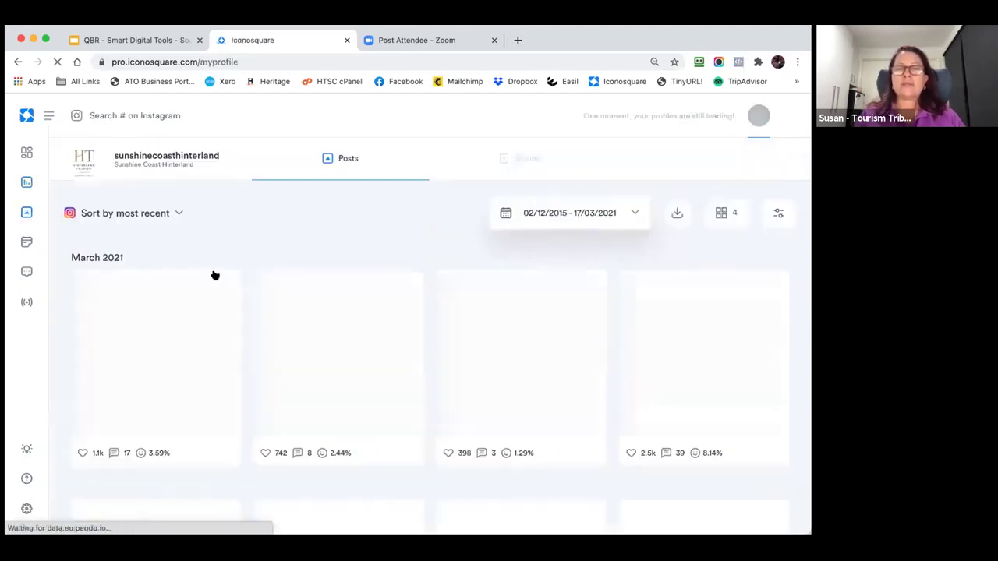
{"action": "scroll", "coordinate": [272, 361], "scroll_direction": "down", "scroll_amount": 5}
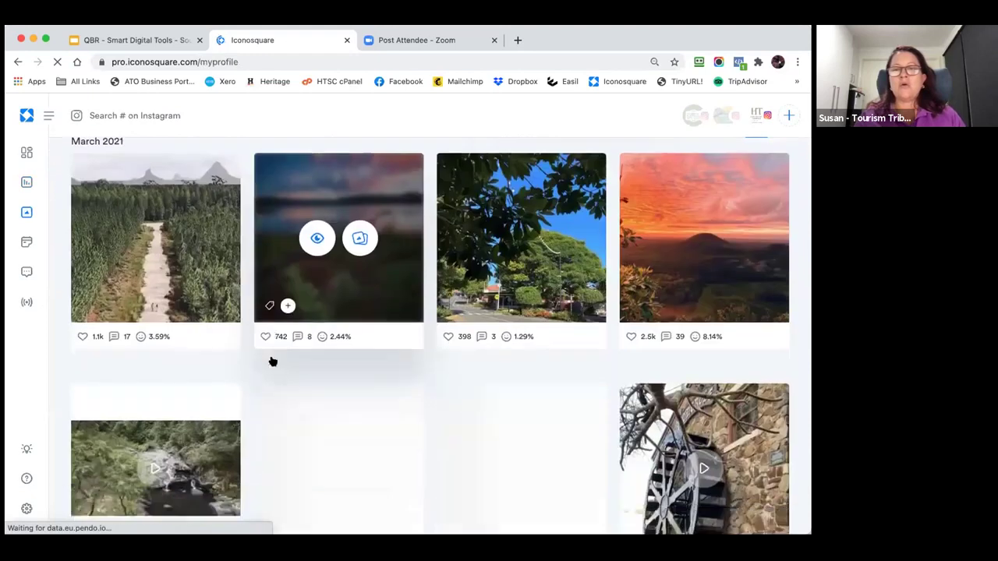
{"action": "scroll", "coordinate": [272, 361], "scroll_direction": "down", "scroll_amount": 10}
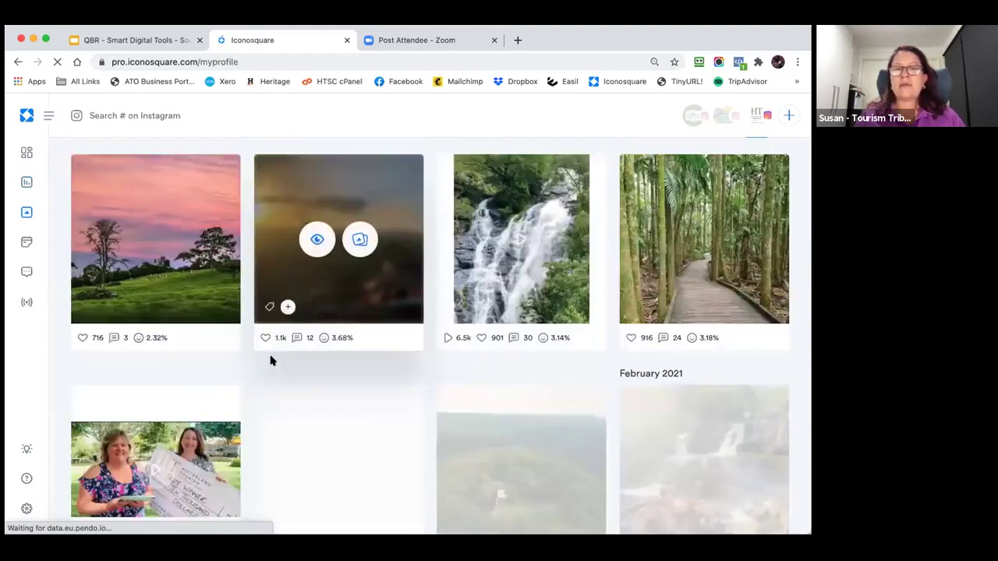
{"action": "scroll", "coordinate": [272, 361], "scroll_direction": "down", "scroll_amount": 11}
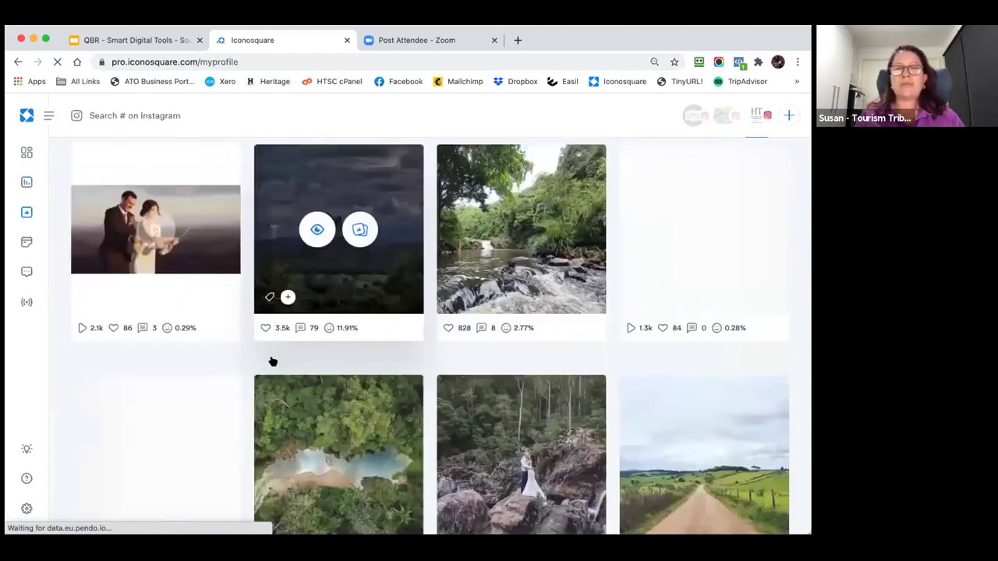
{"action": "scroll", "coordinate": [158, 247], "scroll_direction": "up", "scroll_amount": 20}
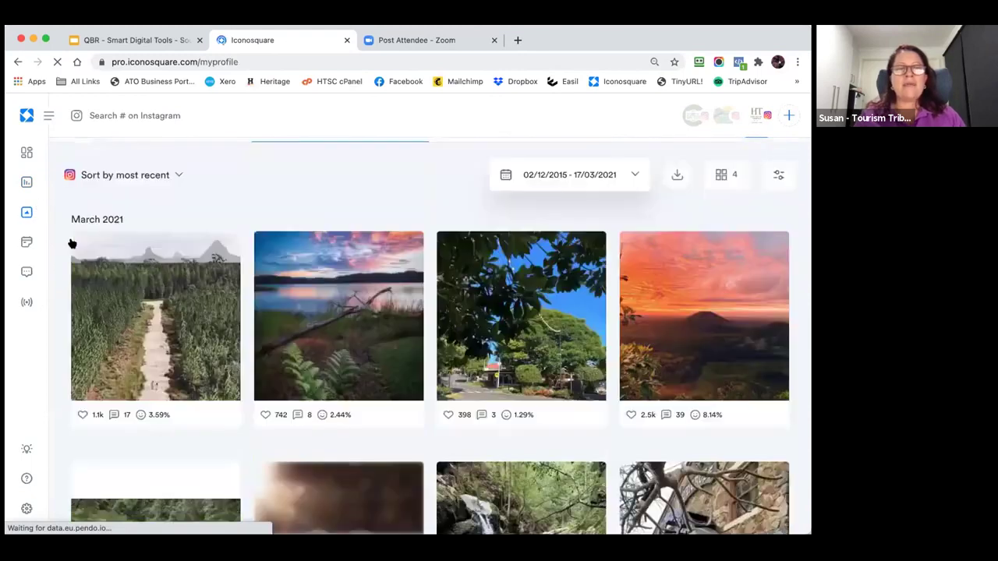
{"action": "scroll", "coordinate": [70, 244], "scroll_direction": "up", "scroll_amount": 2}
Expand Publishing to list Scheduler, Media Library, and Saved captions and lists
{"action": "mouse_move", "coordinate": [71, 241]}
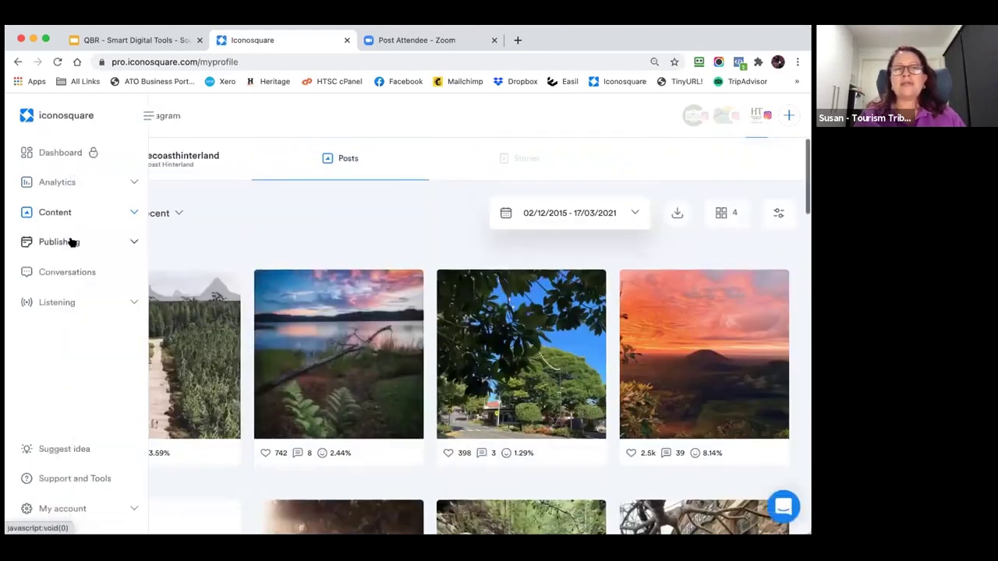
{"action": "left_click", "coordinate": [134, 241]}
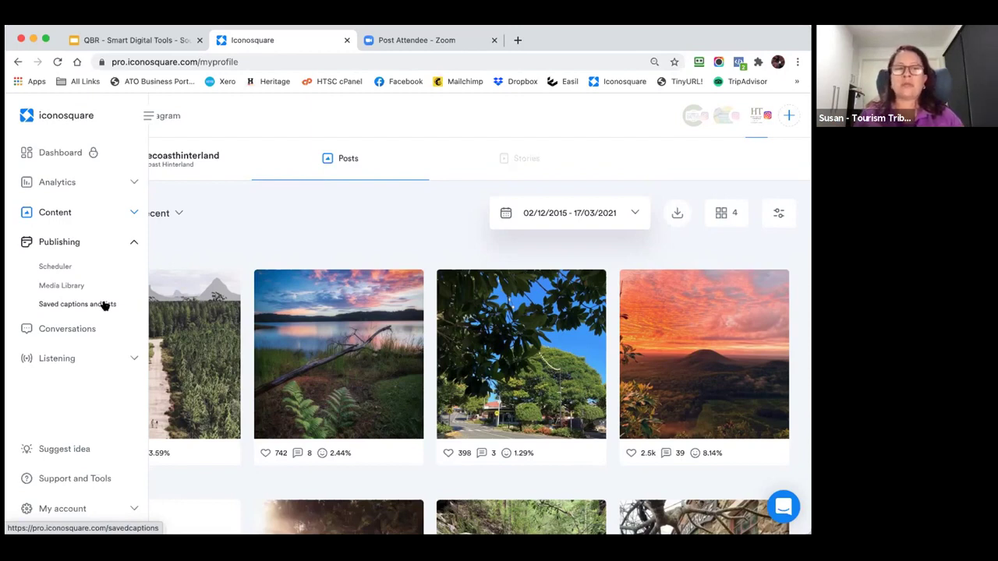
Visit Conversations, then open Listening > Industry Benchmark for Travel & Transportation
{"action": "left_click", "coordinate": [84, 329]}
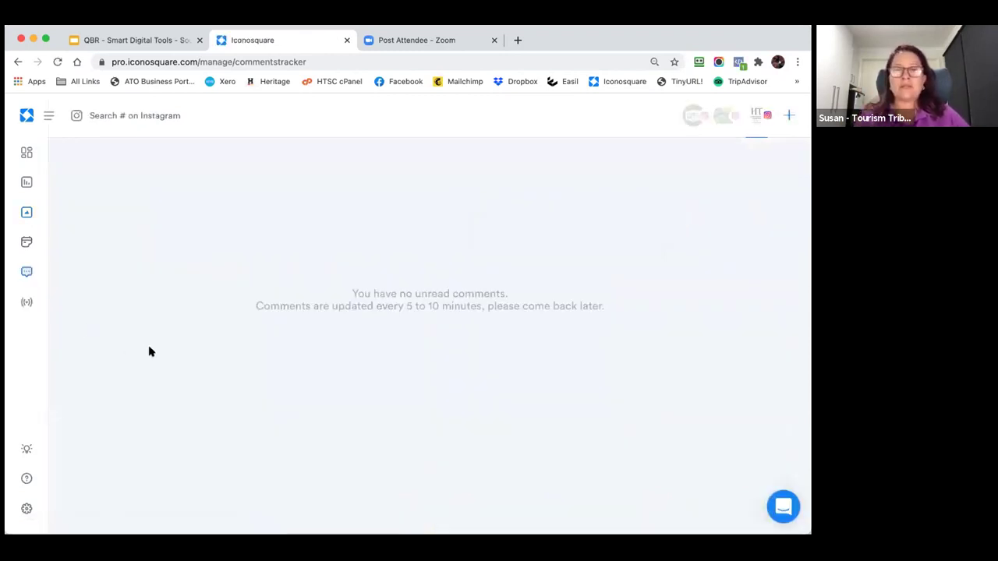
{"action": "mouse_move", "coordinate": [88, 278]}
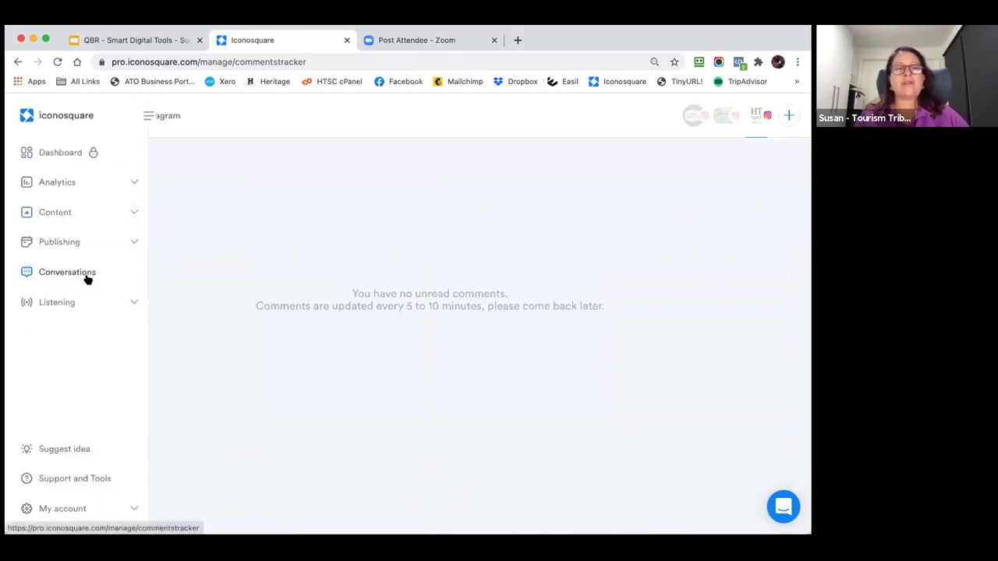
{"action": "left_click", "coordinate": [132, 303]}
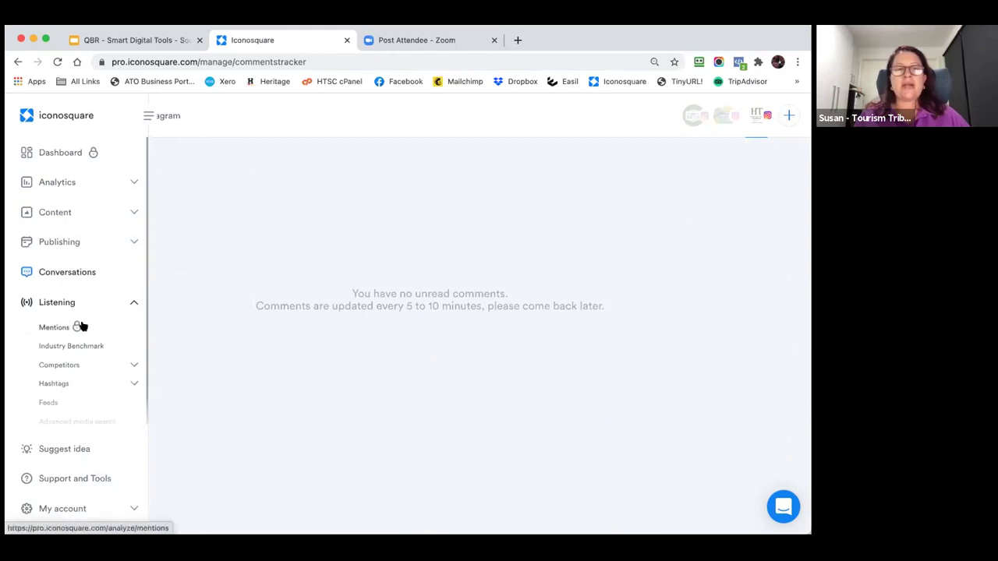
{"action": "mouse_move", "coordinate": [78, 329]}
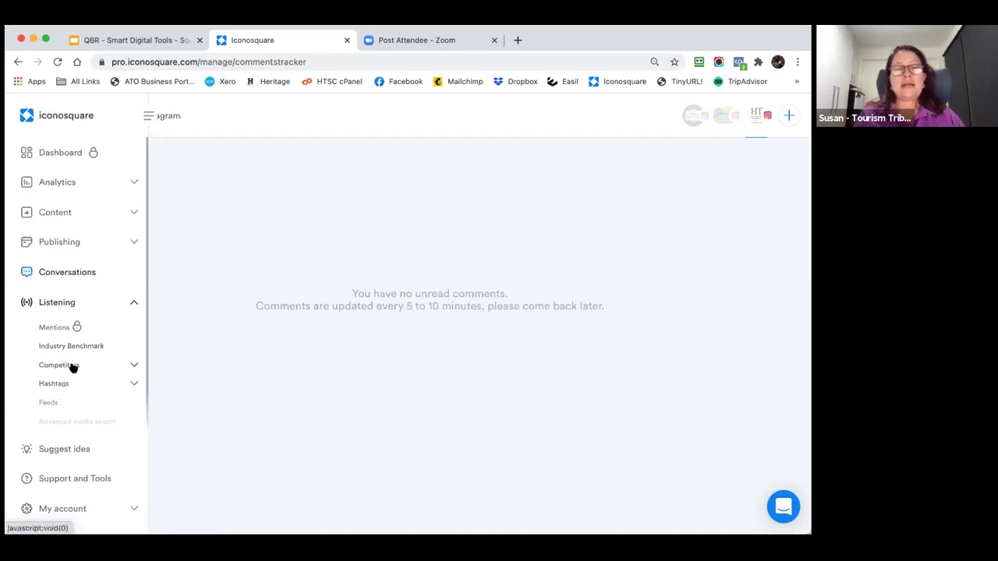
{"action": "left_click", "coordinate": [76, 343]}
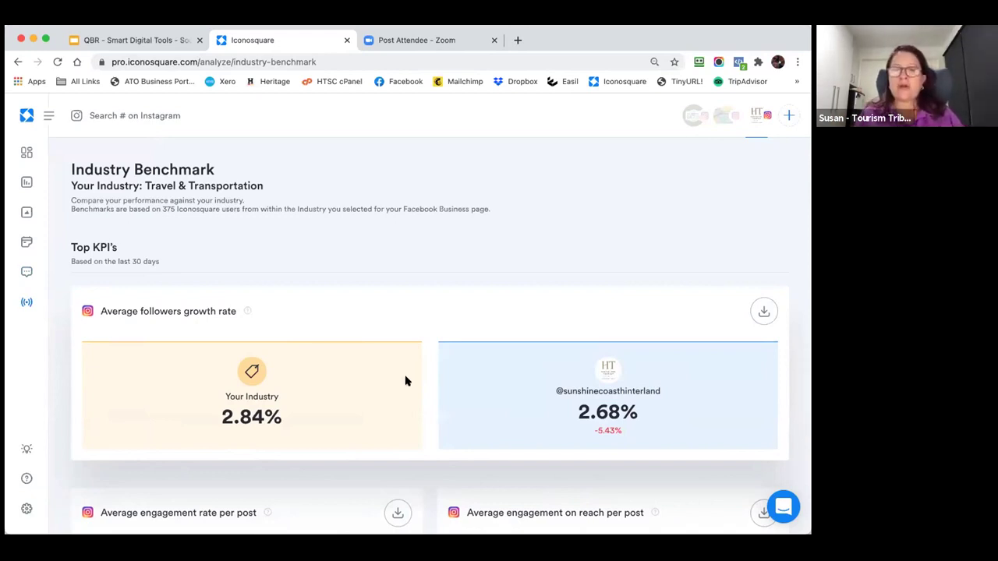
Scroll through the benchmark's comparative table and post and story type donut charts
{"action": "scroll", "coordinate": [397, 417], "scroll_direction": "down", "scroll_amount": 2}
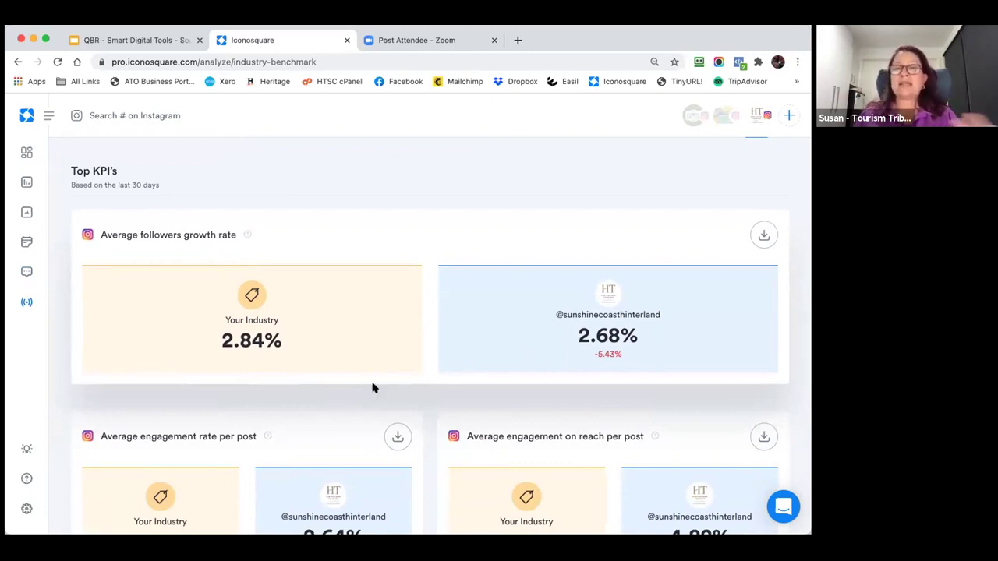
{"action": "scroll", "coordinate": [369, 389], "scroll_direction": "down", "scroll_amount": 3}
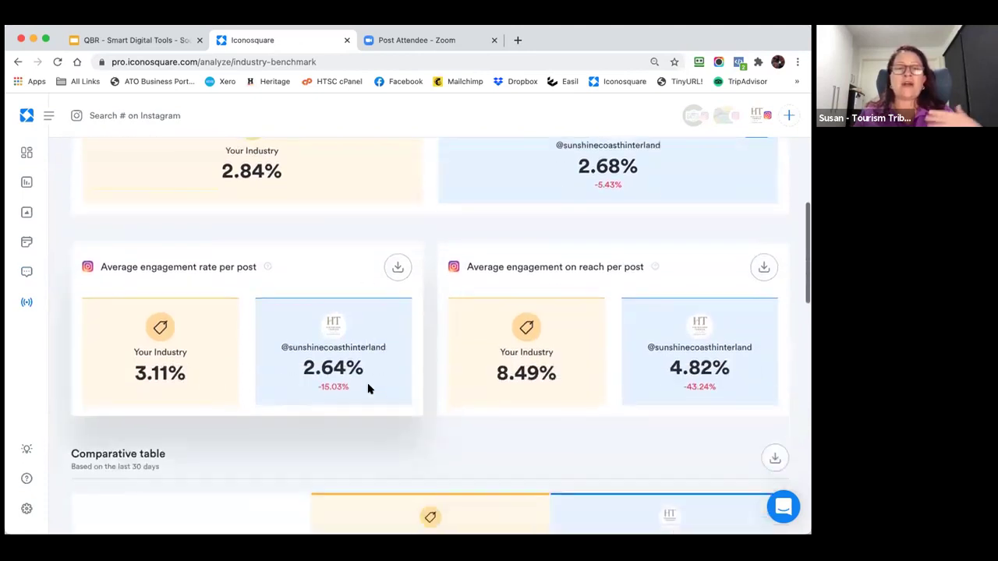
{"action": "scroll", "coordinate": [412, 372], "scroll_direction": "down", "scroll_amount": 1}
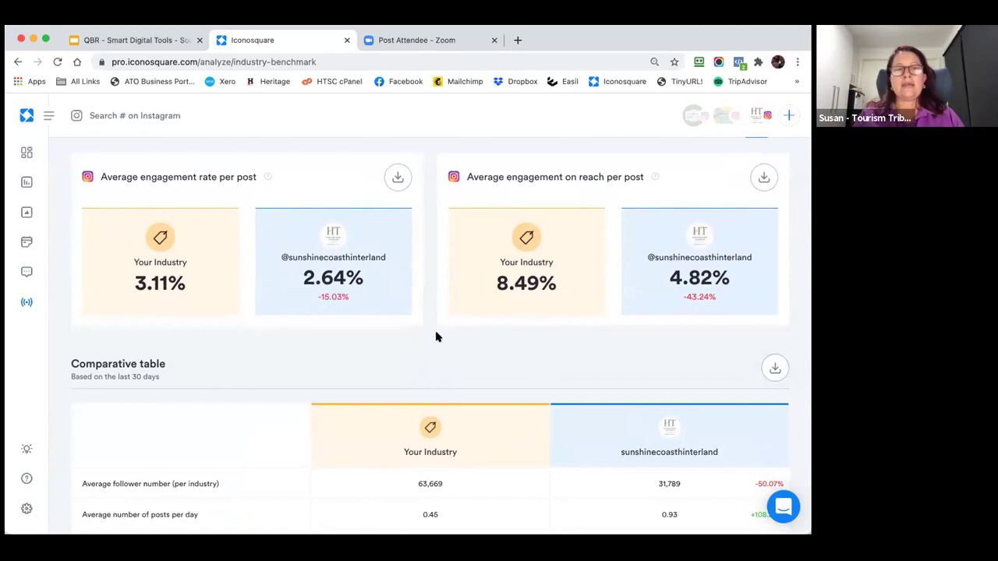
{"action": "scroll", "coordinate": [437, 336], "scroll_direction": "down", "scroll_amount": 2}
{"action": "scroll", "coordinate": [436, 332], "scroll_direction": "down", "scroll_amount": 2}
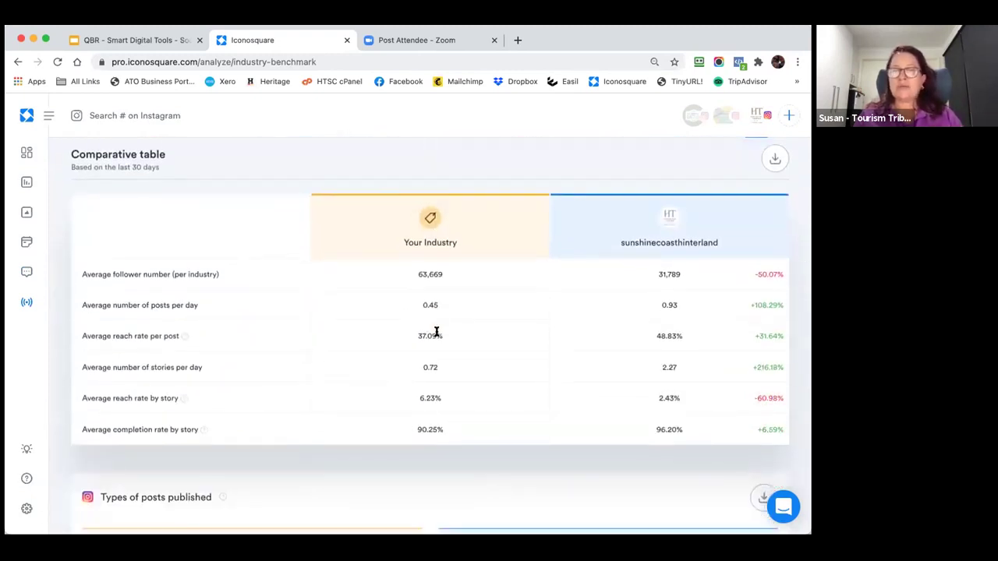
{"action": "scroll", "coordinate": [332, 455], "scroll_direction": "down", "scroll_amount": 5}
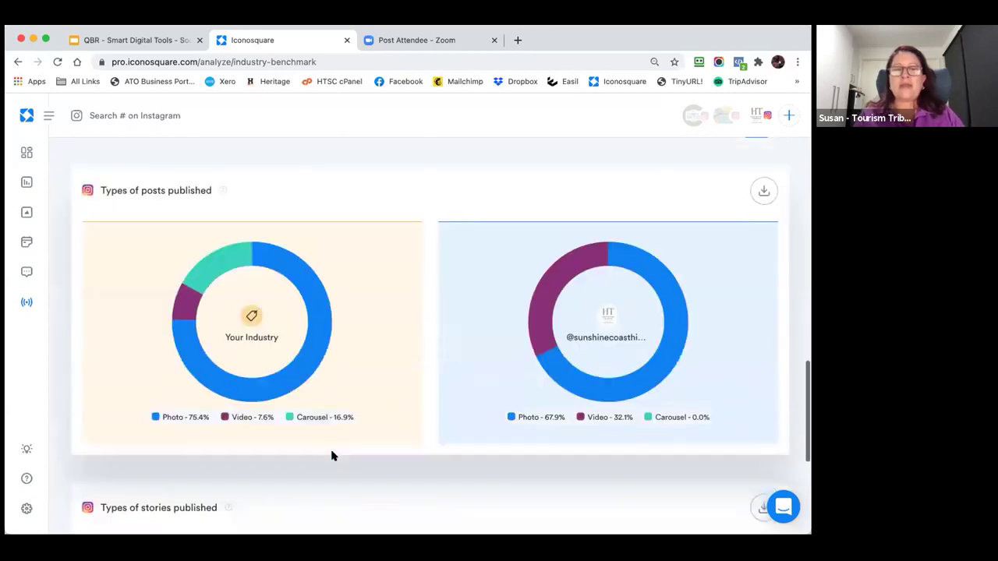
{"action": "scroll", "coordinate": [331, 455], "scroll_direction": "down", "scroll_amount": 1}
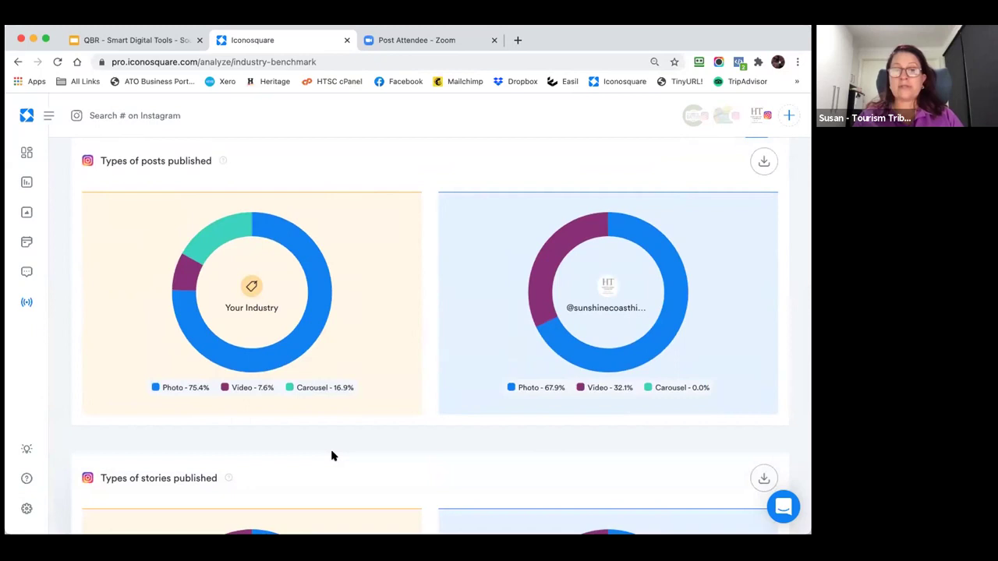
{"action": "scroll", "coordinate": [336, 414], "scroll_direction": "down", "scroll_amount": 1}
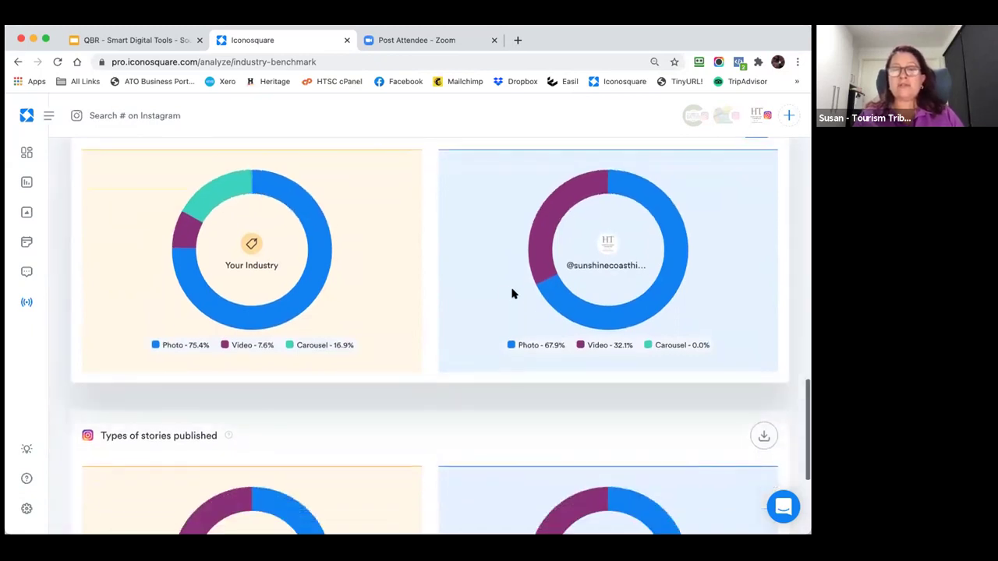
{"action": "scroll", "coordinate": [361, 399], "scroll_direction": "down", "scroll_amount": 5}
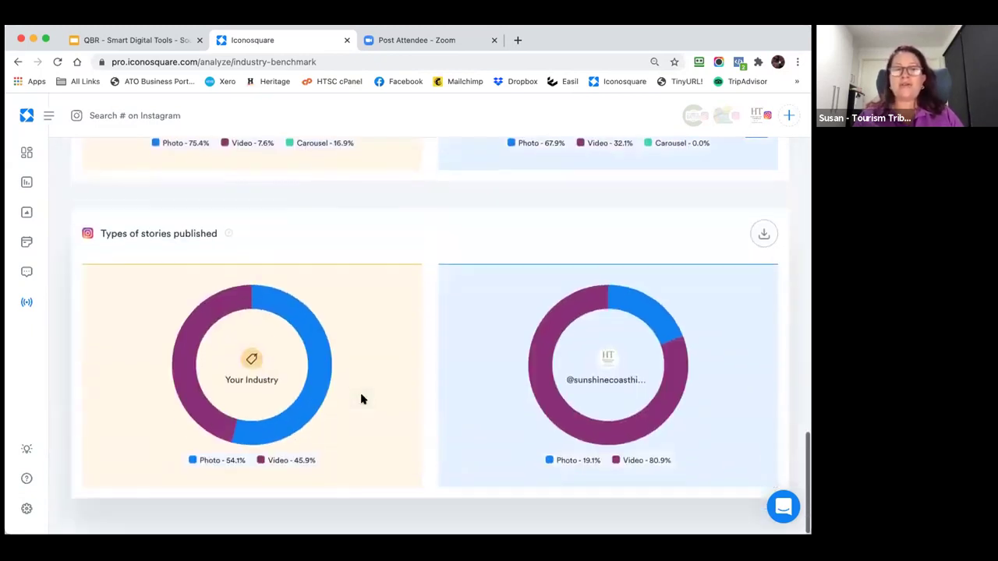
{"action": "scroll", "coordinate": [361, 399], "scroll_direction": "down", "scroll_amount": 10}
{"action": "scroll", "coordinate": [361, 399], "scroll_direction": "up", "scroll_amount": 15}
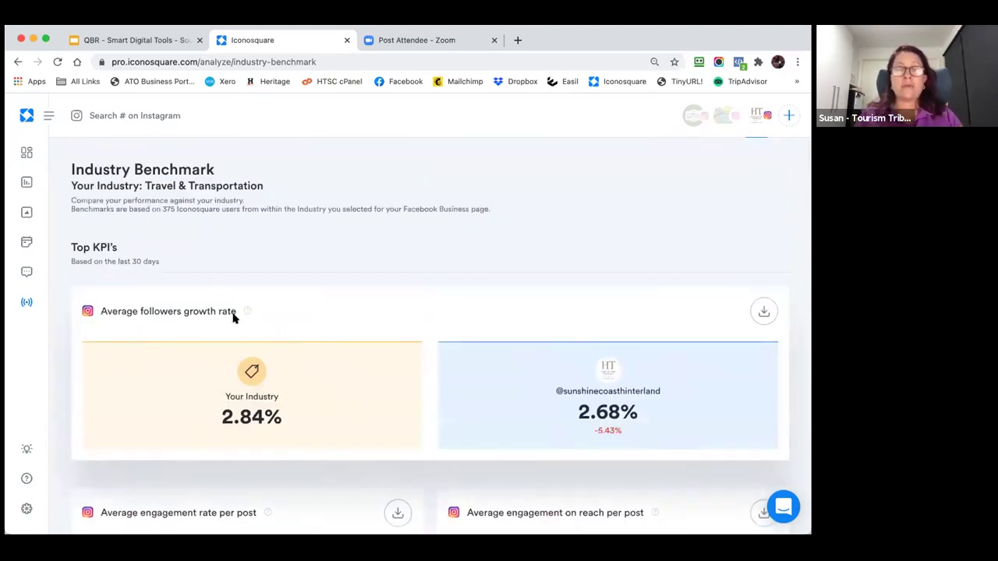
Open Listening > Competitors > Overview and scroll the rankings against visitnoosa and visitcaloundra
{"action": "mouse_move", "coordinate": [102, 301]}
{"action": "left_click", "coordinate": [133, 304]}
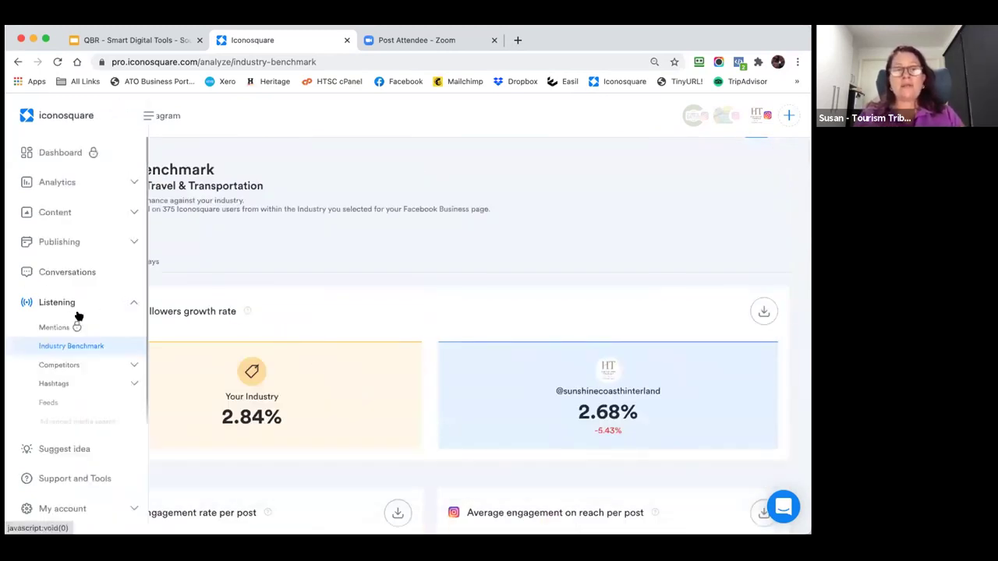
{"action": "left_click", "coordinate": [56, 365]}
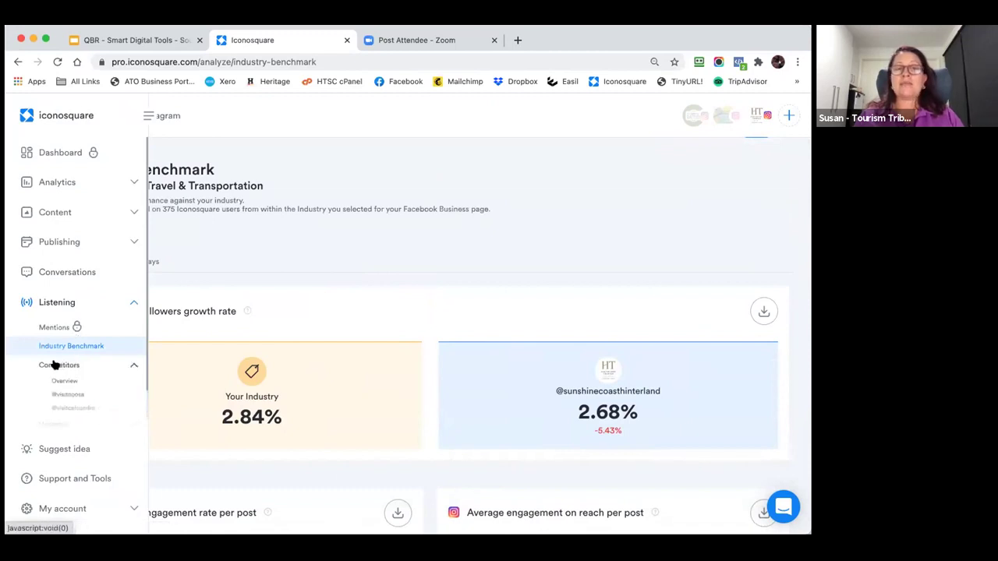
{"action": "left_click", "coordinate": [66, 380]}
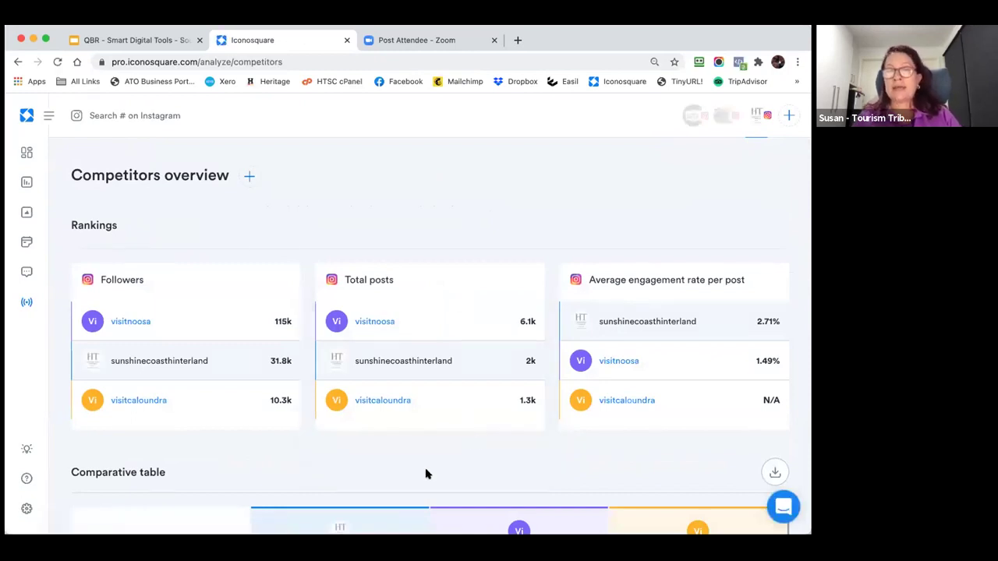
{"action": "scroll", "coordinate": [425, 473], "scroll_direction": "down", "scroll_amount": 5}
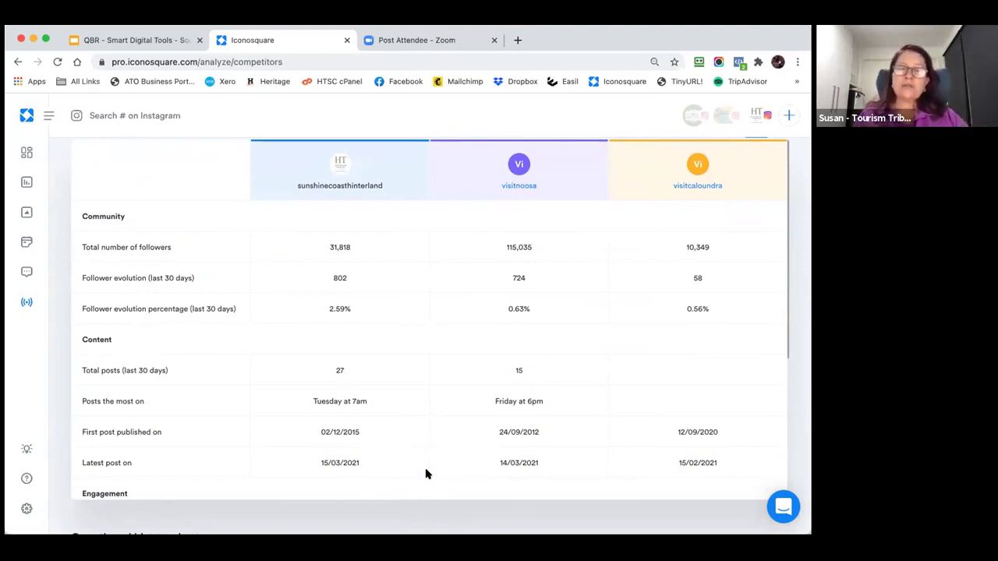
{"action": "scroll", "coordinate": [425, 473], "scroll_direction": "down", "scroll_amount": 3}
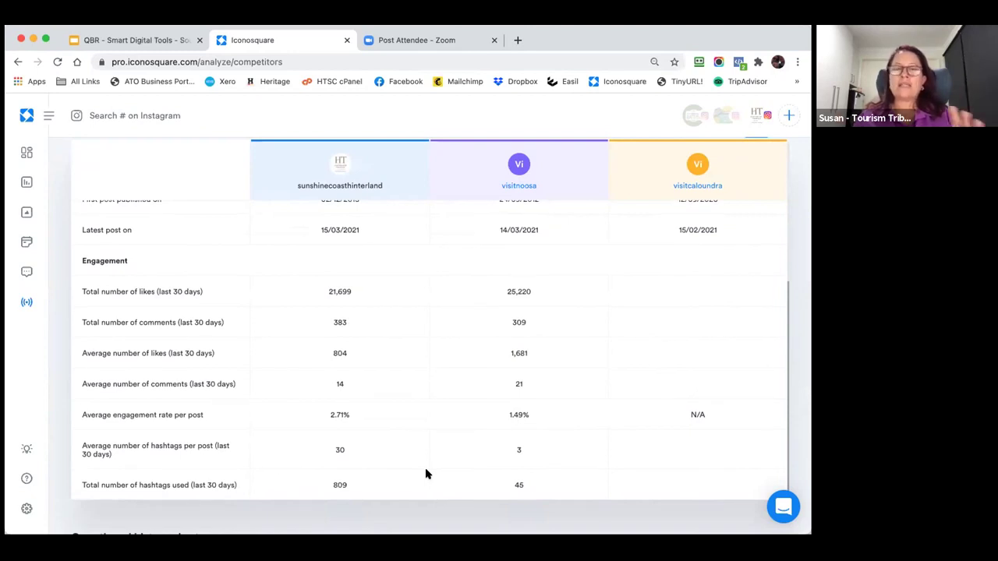
{"action": "scroll", "coordinate": [426, 473], "scroll_direction": "up", "scroll_amount": 6}
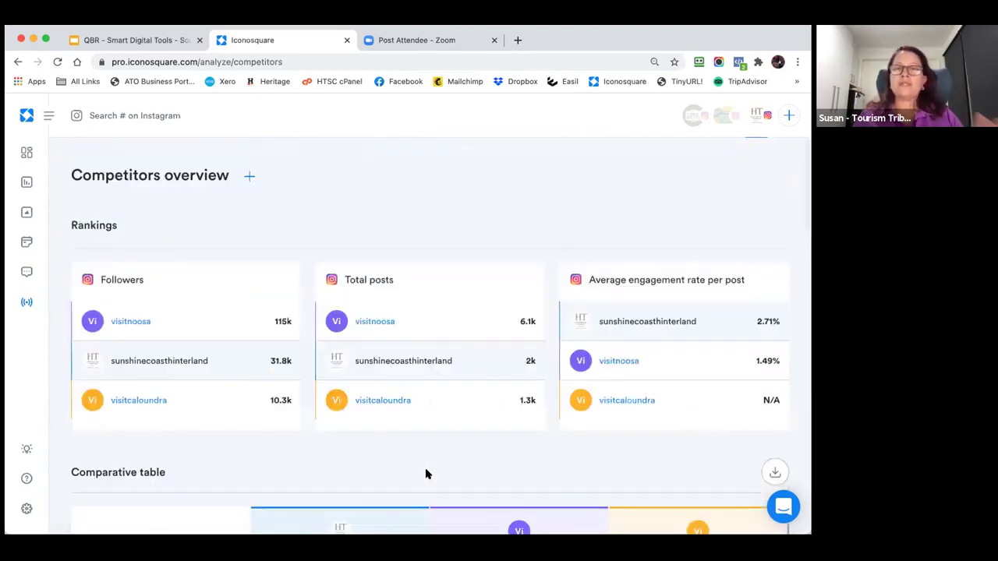
Open the Hashtags Overview under Listening, whose stats are still calculating and due within 24 hours
{"action": "mouse_move", "coordinate": [101, 316]}
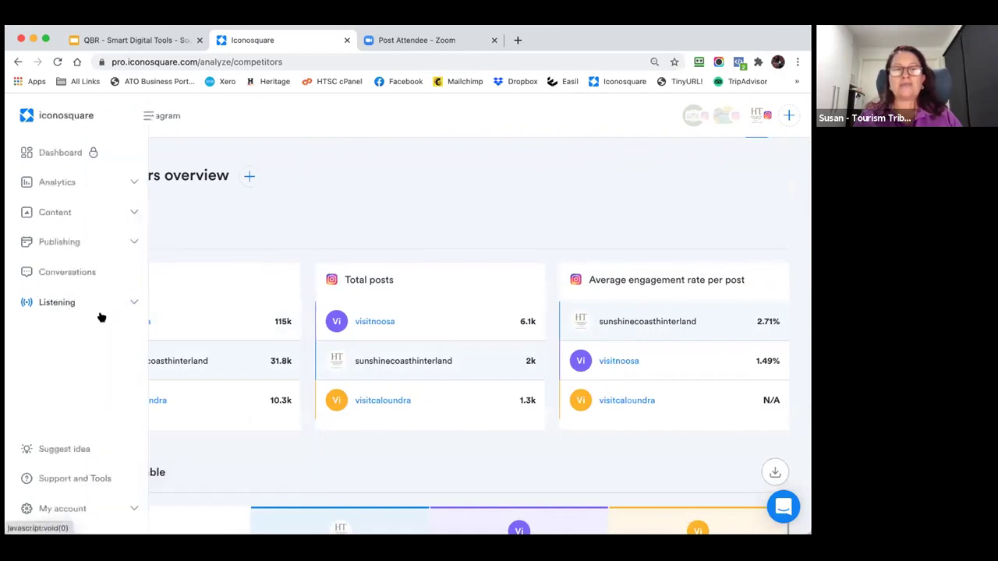
{"action": "left_click", "coordinate": [125, 302]}
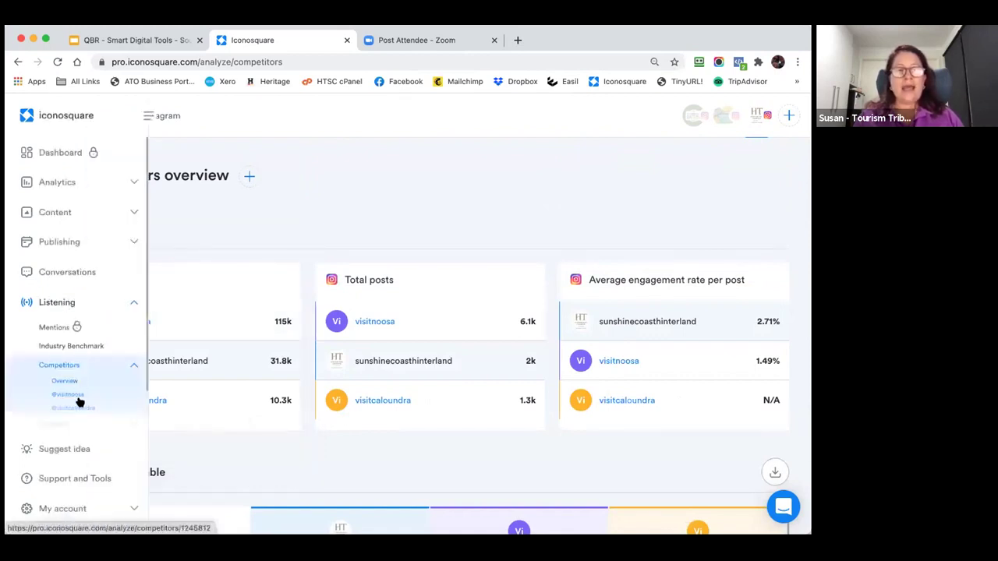
{"action": "left_click", "coordinate": [56, 426]}
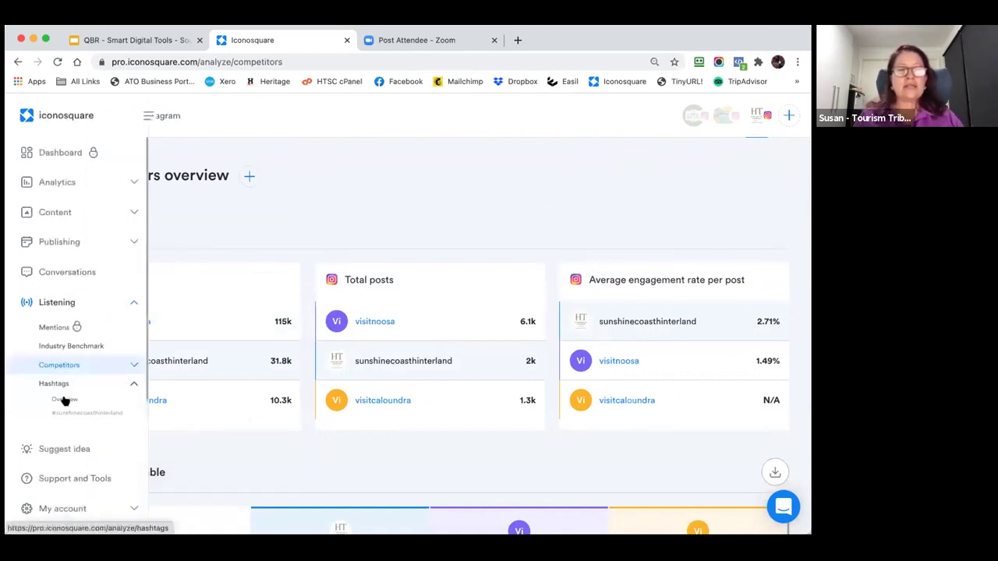
{"action": "left_click", "coordinate": [74, 396]}
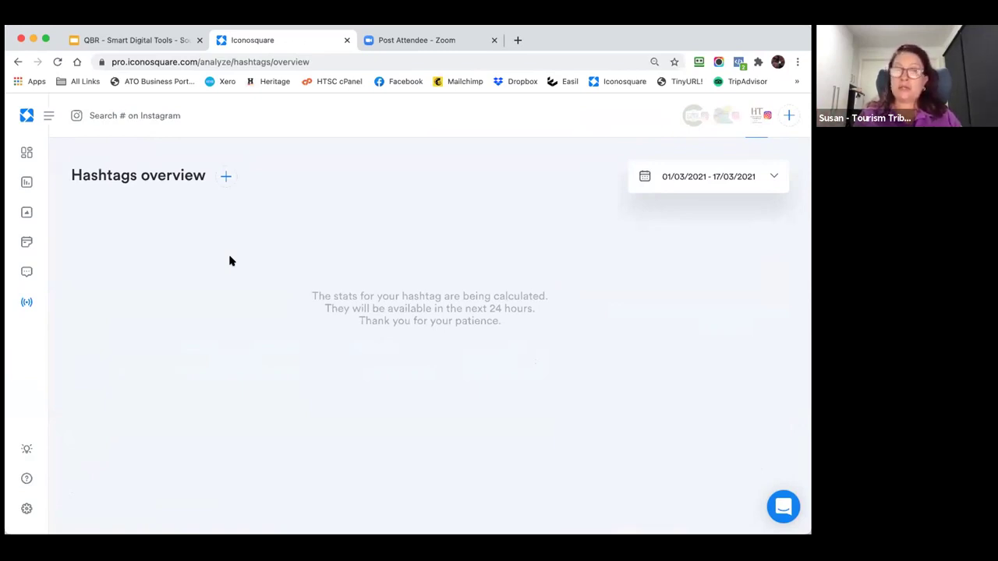
{"action": "mouse_move", "coordinate": [74, 319]}
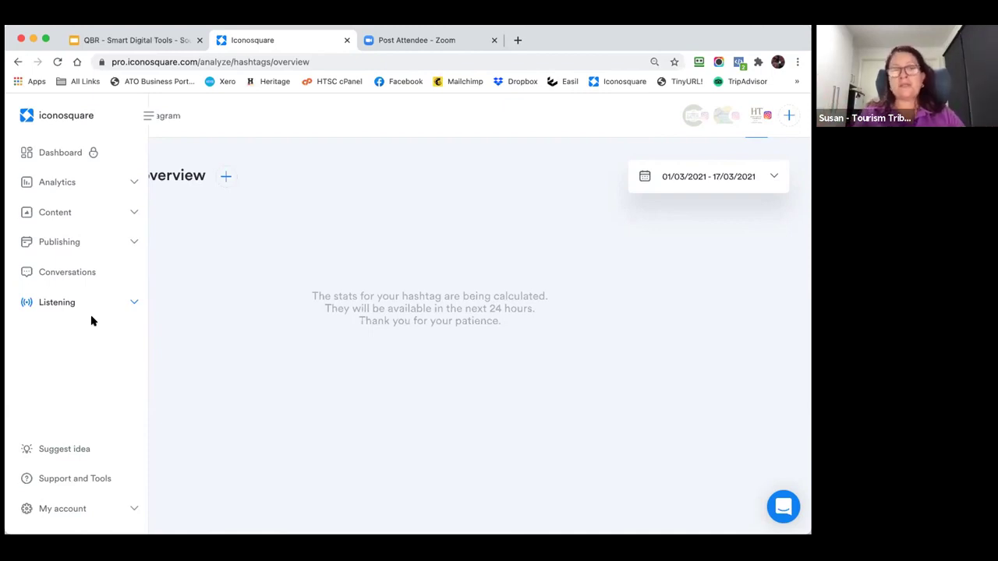
Return to the Analytics Overview showing 31.8k followers, 573.6k impressions and 422.2k reach
{"action": "left_click", "coordinate": [74, 182]}
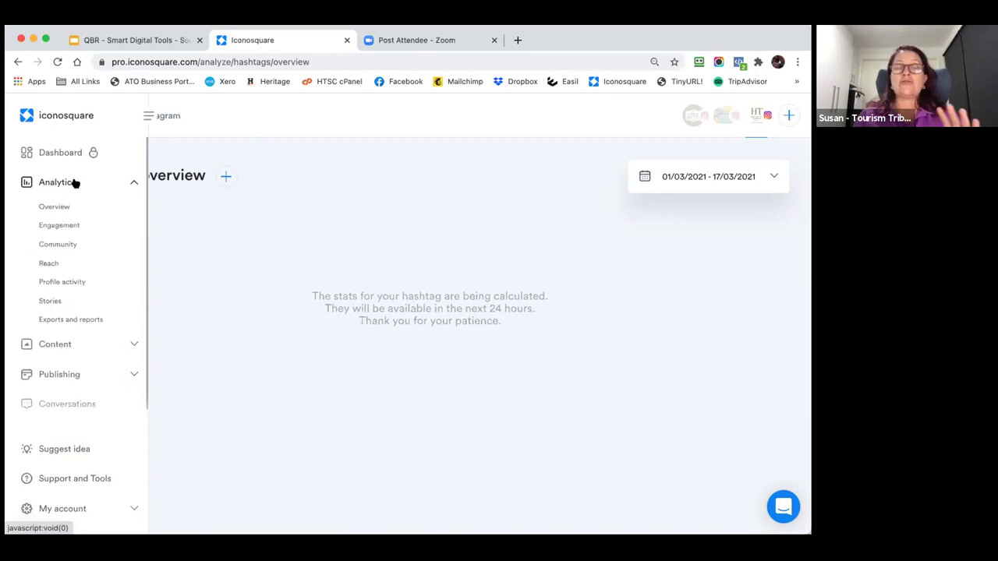
{"action": "left_click", "coordinate": [53, 206]}
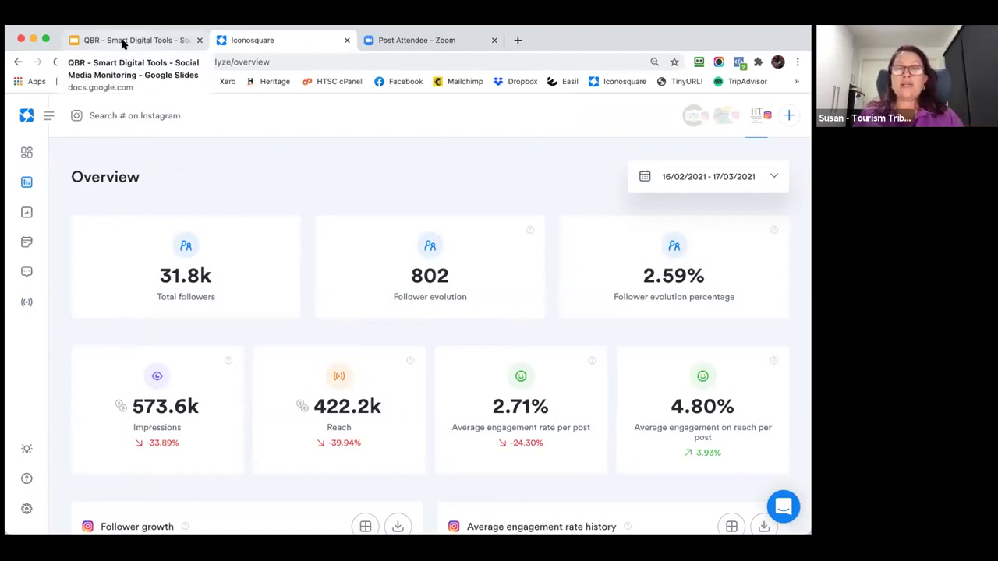
Switch to the QBR presentation and show the 'Let's have a look!' slide full screen
{"action": "left_click", "coordinate": [122, 43]}
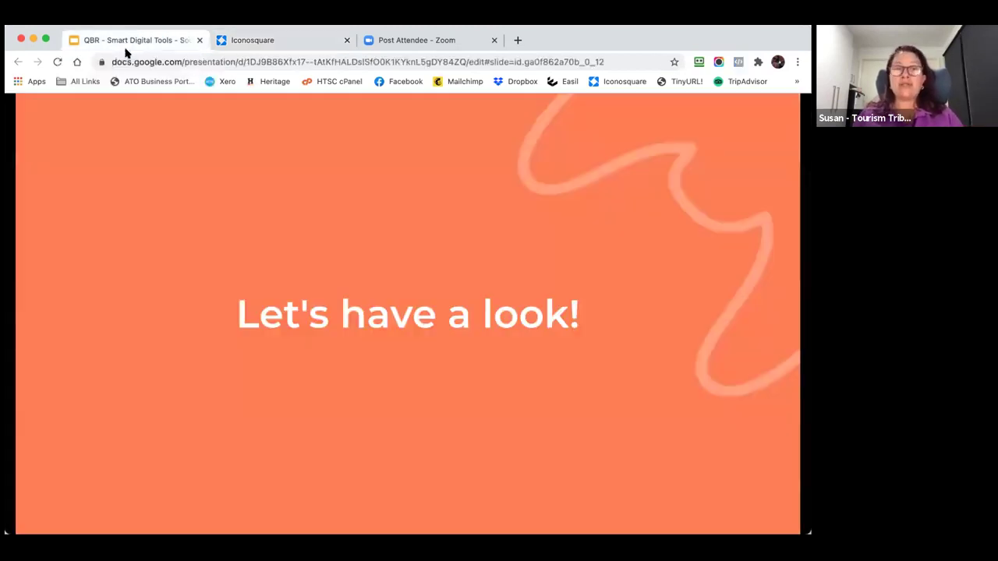
{"action": "left_click", "coordinate": [101, 508]}
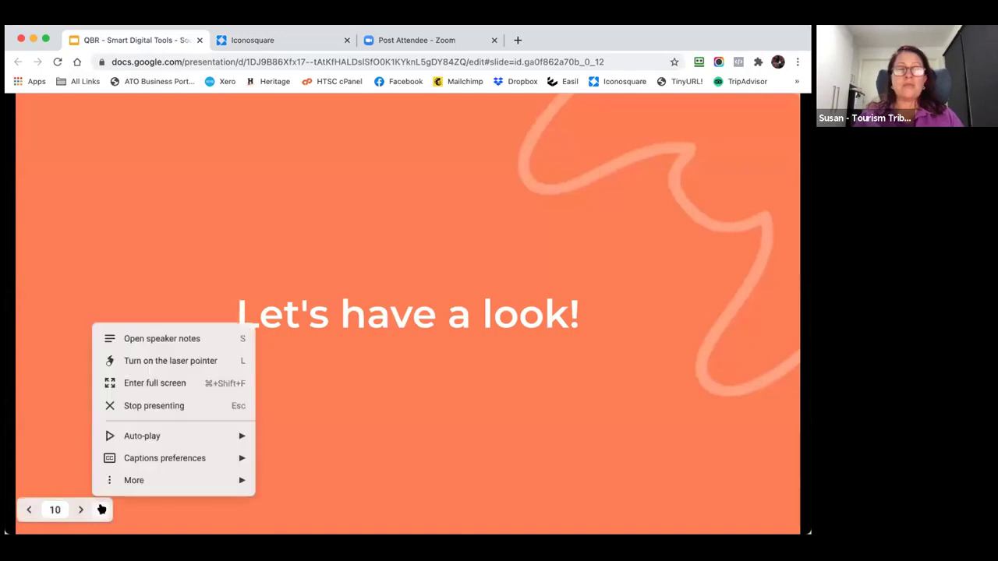
{"action": "left_click", "coordinate": [159, 383]}
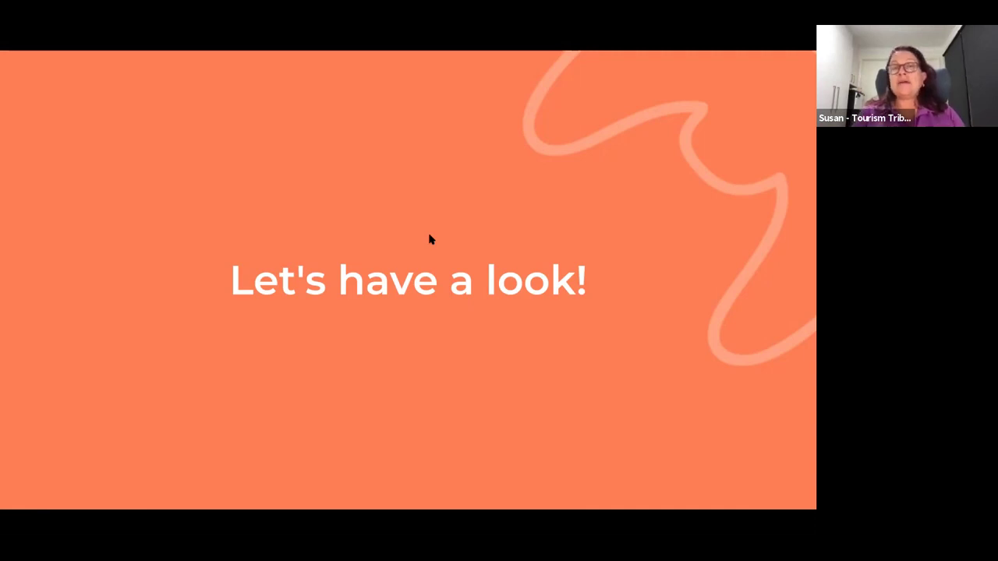
Advance to the ACTION slide listing four next steps, from free sign-up to sharing results
{"action": "left_click", "coordinate": [87, 468]}
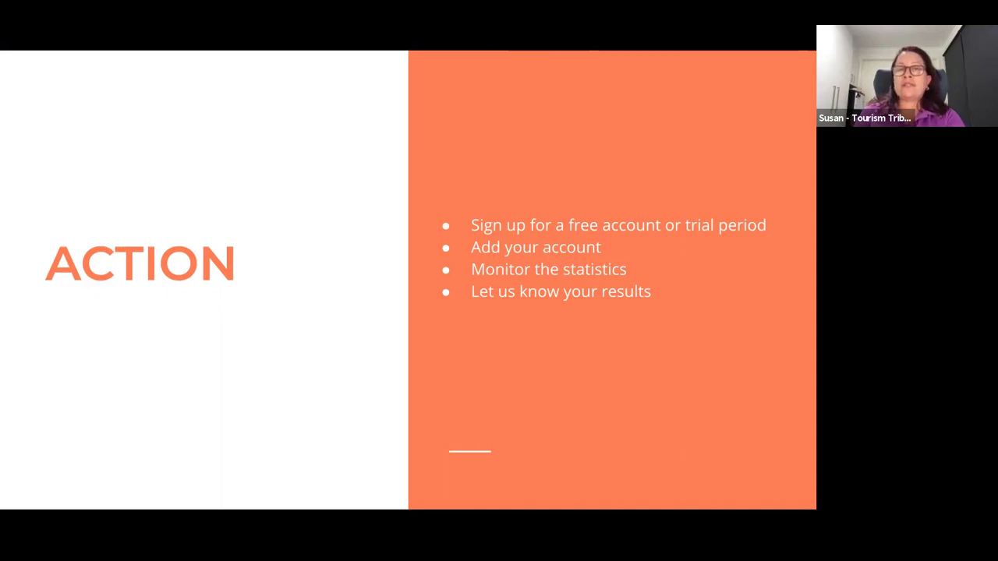
Advance to the closing 'Your Turn' slide with the Tourism Tribe logo
{"action": "left_click", "coordinate": [445, 280]}
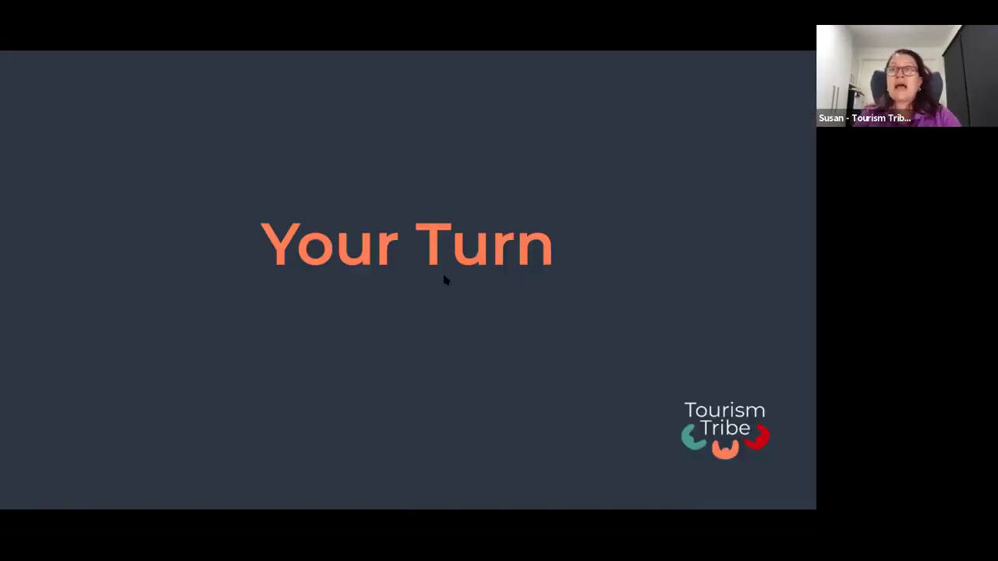